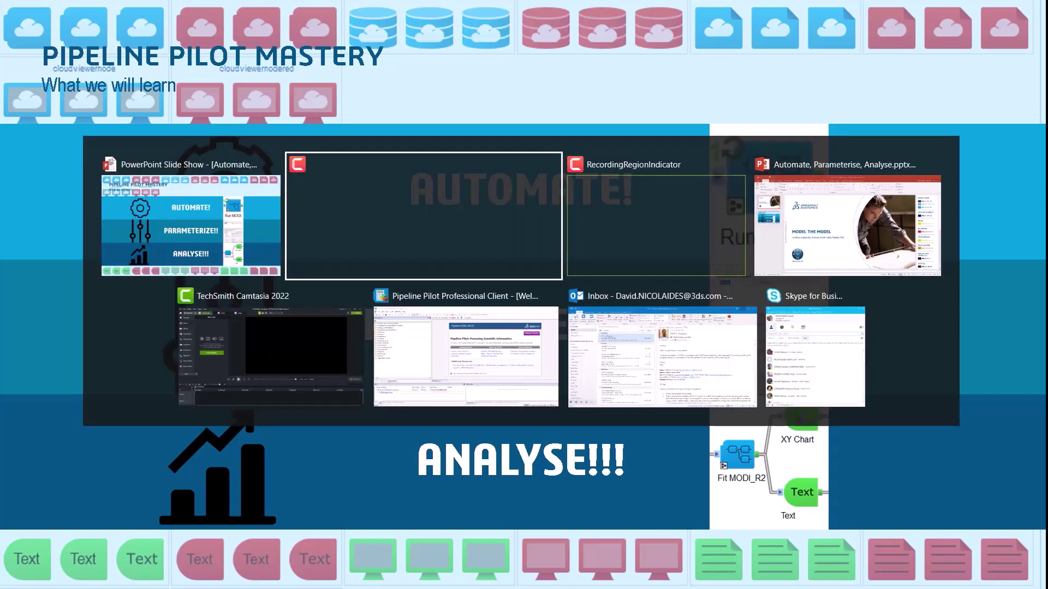
Build a new protocol from the 'Log' and 'MOD' searches: LogPData Reader wired into MODI
{"action": "left_click", "coordinate": [442, 364]}
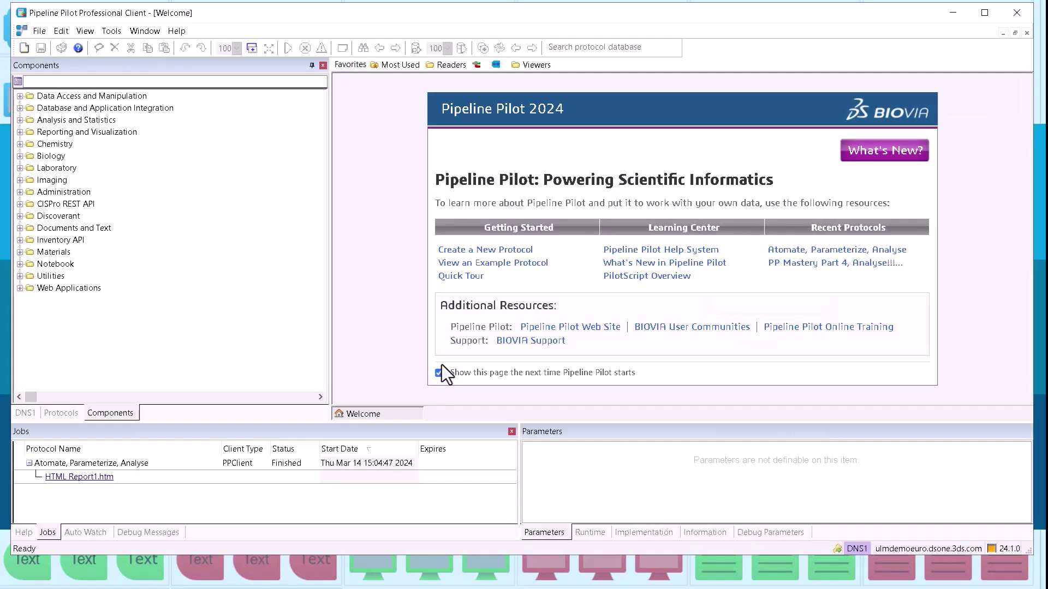
{"action": "left_click", "coordinate": [50, 83]}
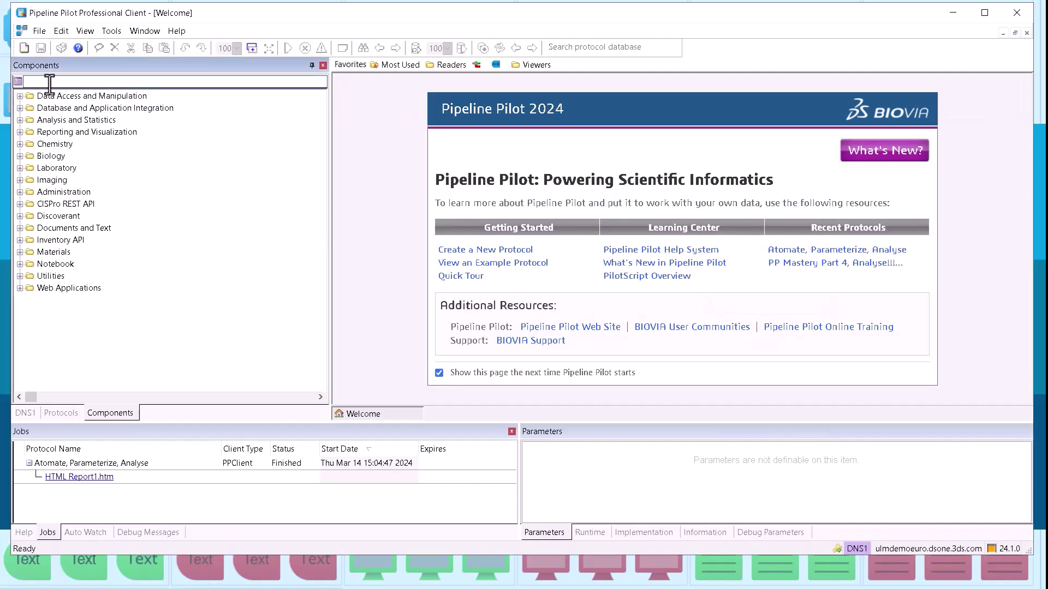
{"action": "type", "text": "Log"}
{"action": "key", "text": "Return"}
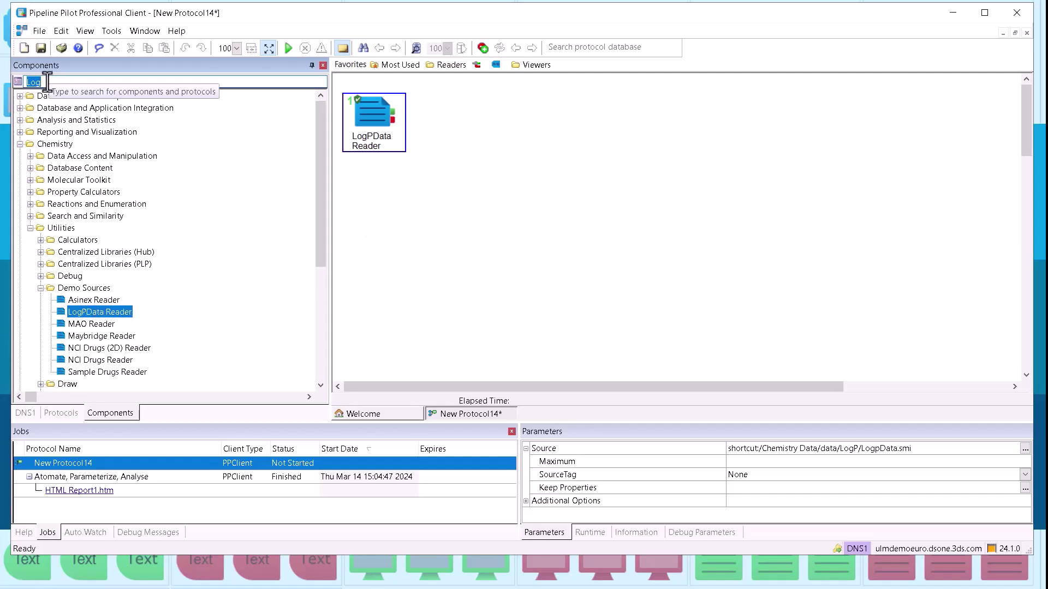
{"action": "type", "text": "MOD"}
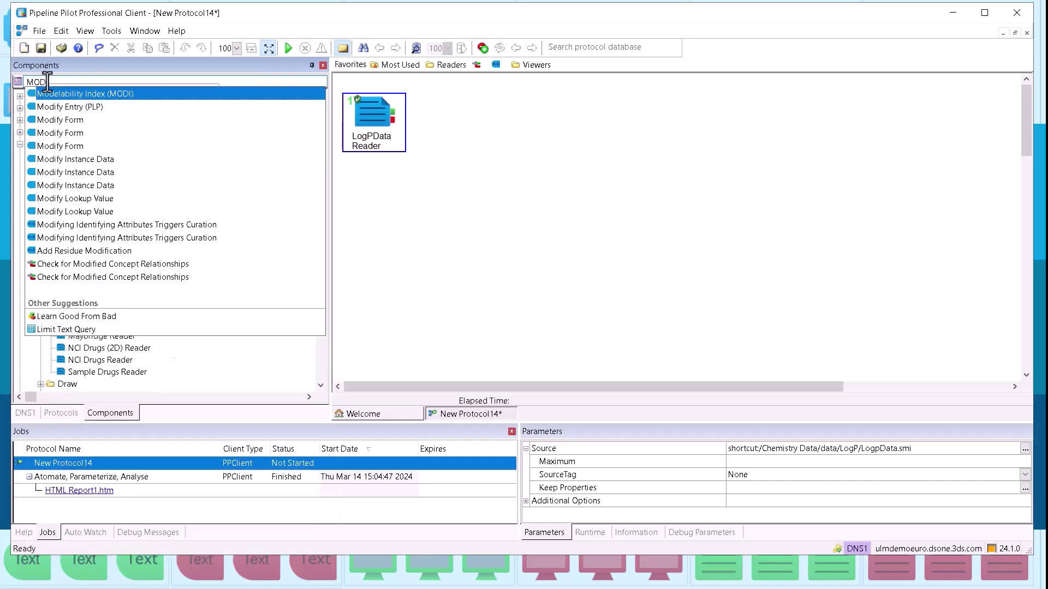
{"action": "key", "text": "Return"}
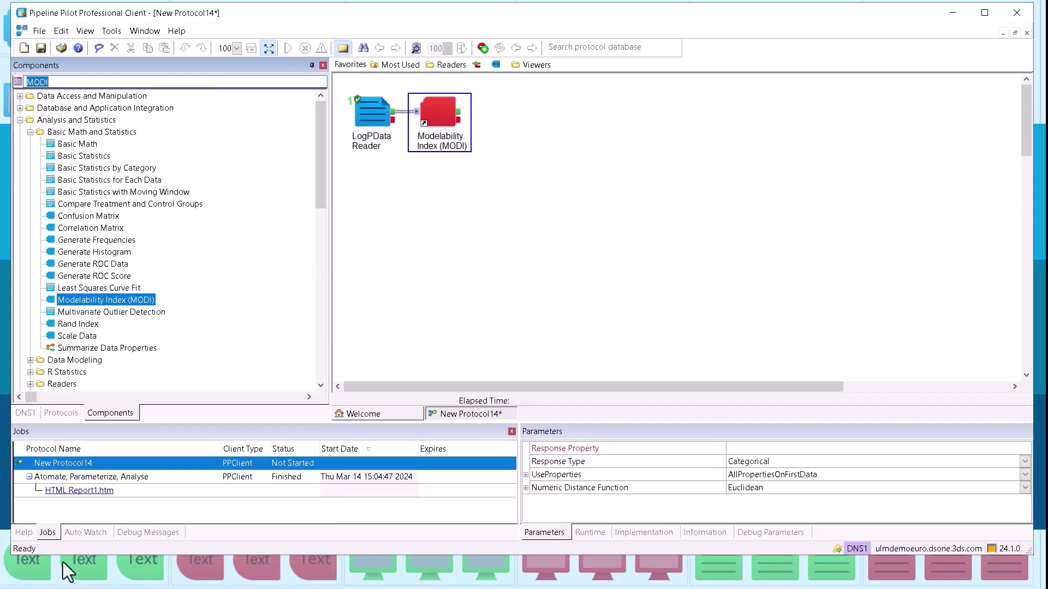
Read the MODI help in an enlarged panel, highlighting the note about very large data sets
{"action": "left_click", "coordinate": [24, 533]}
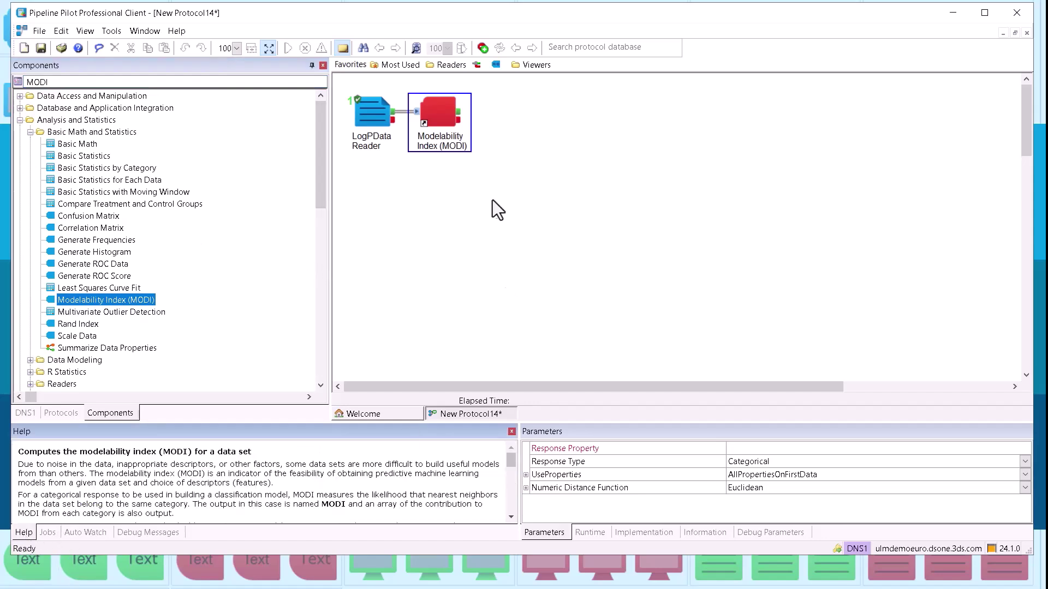
{"action": "left_click_drag", "start_coordinate": [596, 422], "coordinate": [584, 345]}
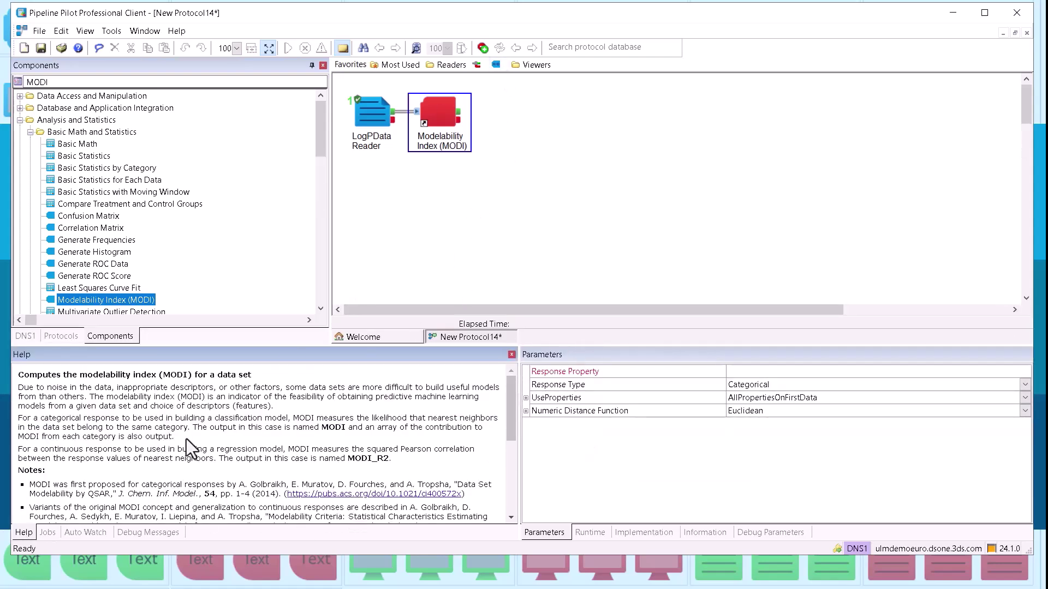
{"action": "scroll", "coordinate": [187, 439], "scroll_direction": "down", "scroll_amount": 7}
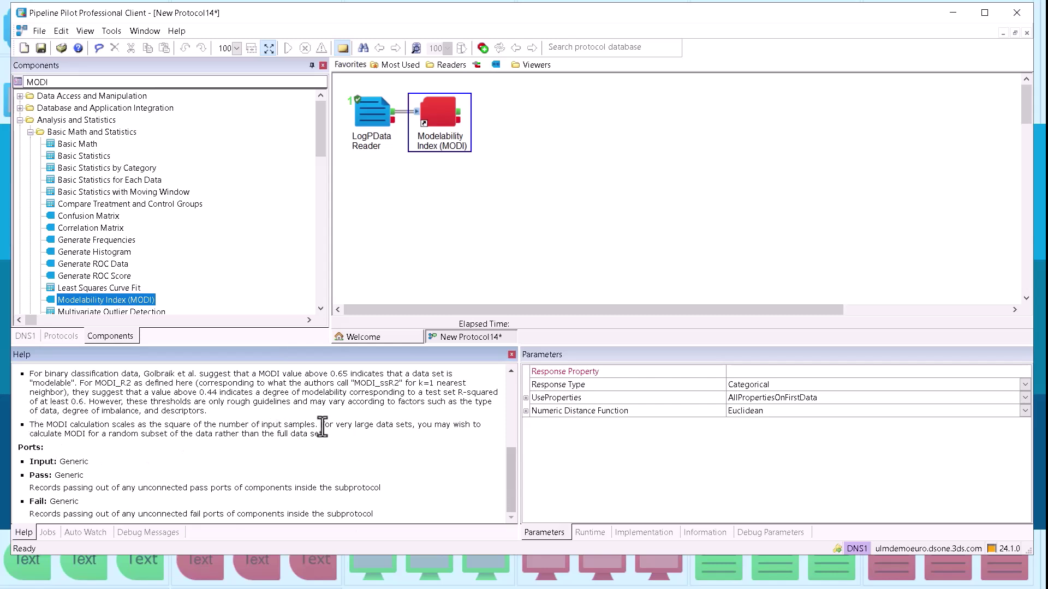
{"action": "mouse_move", "coordinate": [320, 427]}
{"action": "left_mouse_down"}
{"action": "mouse_move", "coordinate": [342, 427]}
{"action": "mouse_move", "coordinate": [82, 434]}
{"action": "mouse_move", "coordinate": [324, 434]}
{"action": "left_mouse_up"}
{"action": "left_click", "coordinate": [471, 215]}
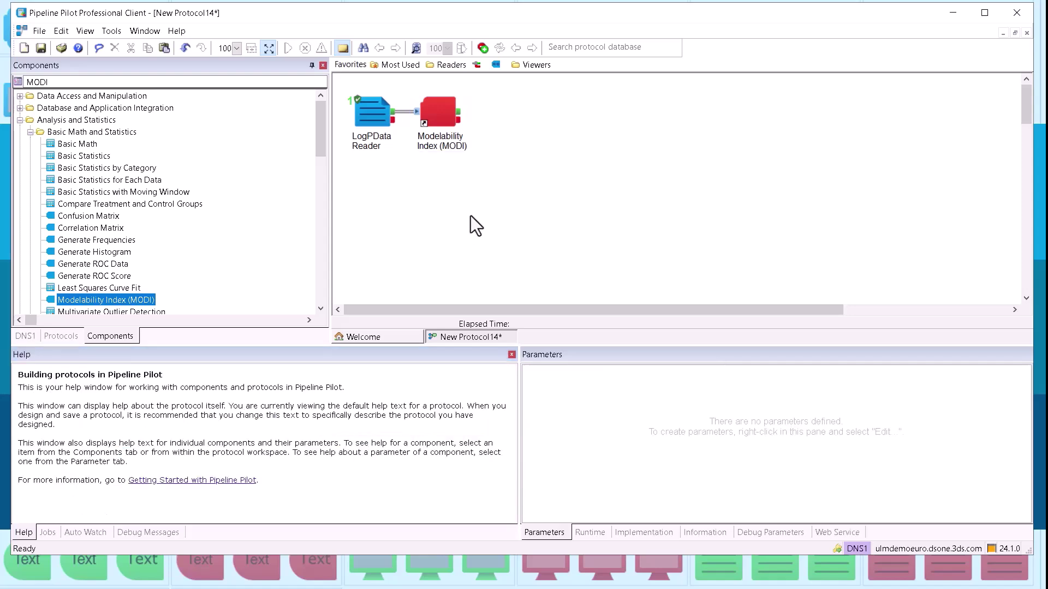
Insert a Random Percent Filter between LogPData Reader and MODI with Percent 5
{"action": "left_click", "coordinate": [38, 81]}
{"action": "type", "text": "m"}
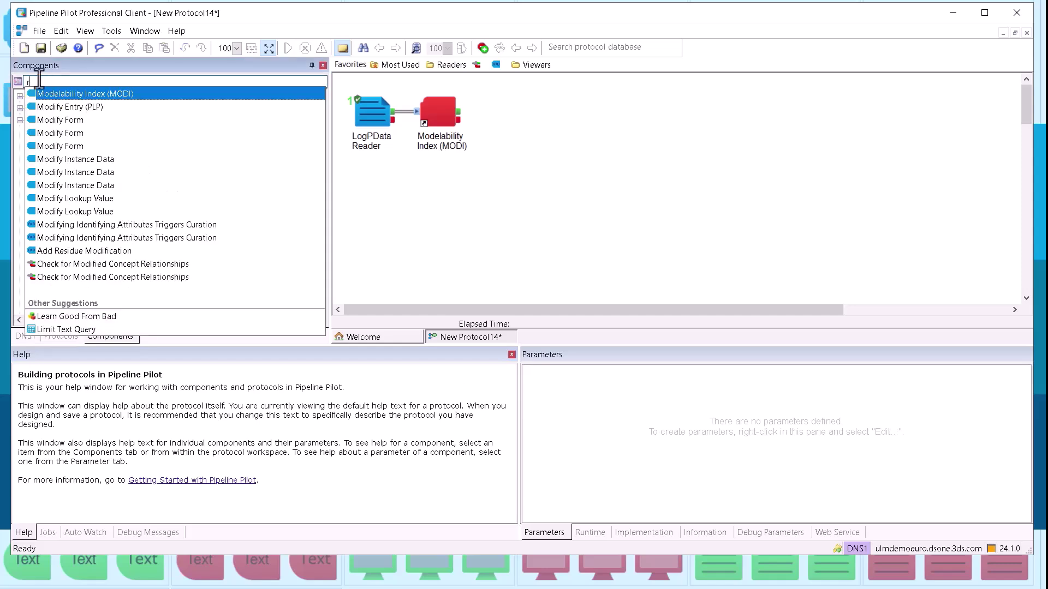
{"action": "type", "text": "an"}
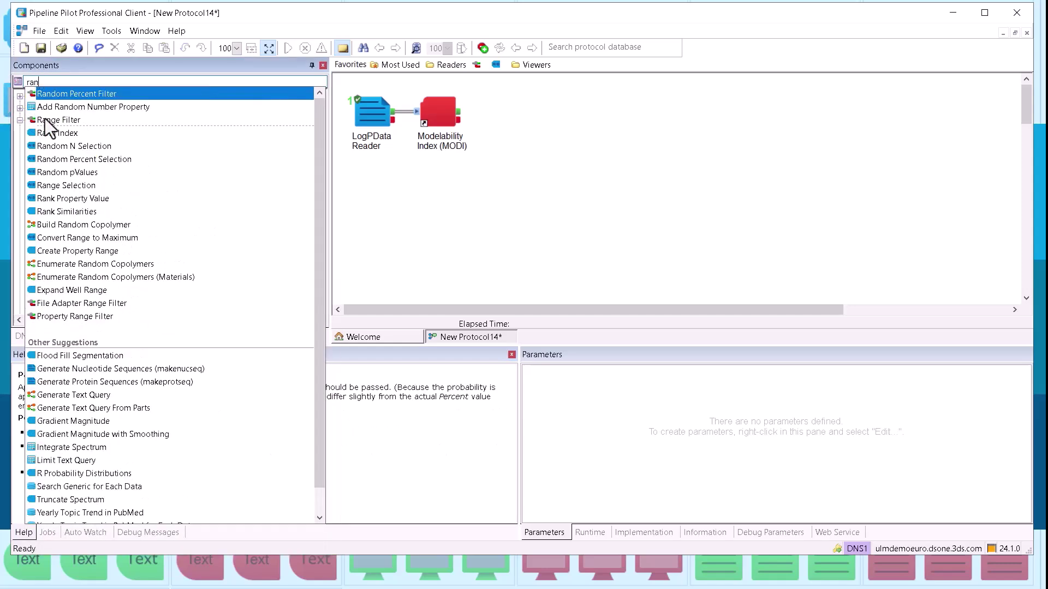
{"action": "left_click_drag", "start_coordinate": [53, 91], "coordinate": [420, 118]}
{"action": "left_click", "coordinate": [742, 373]}
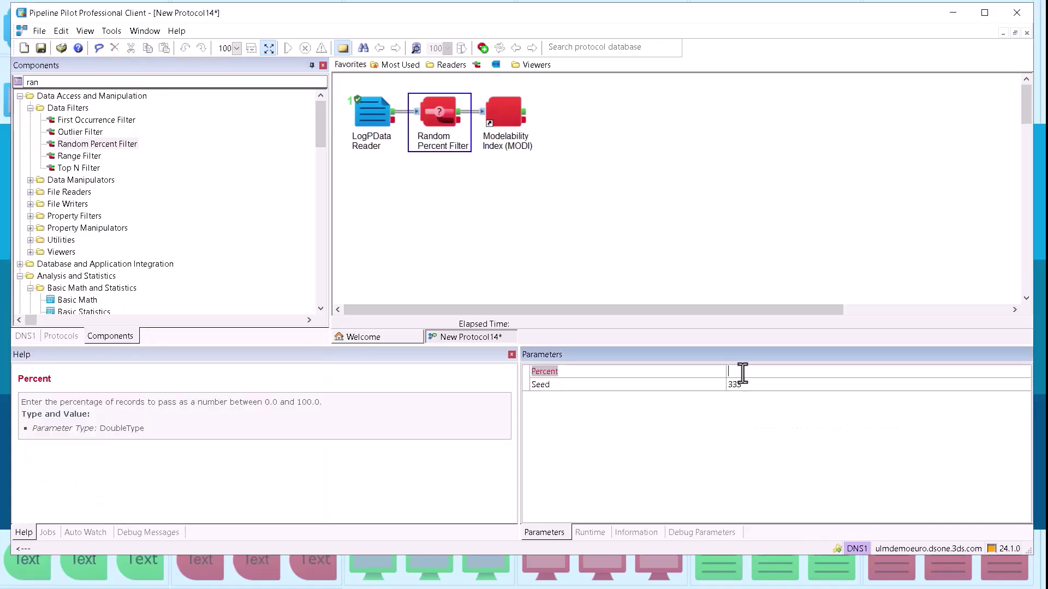
{"action": "type", "text": "5"}
{"action": "key", "text": "Return"}
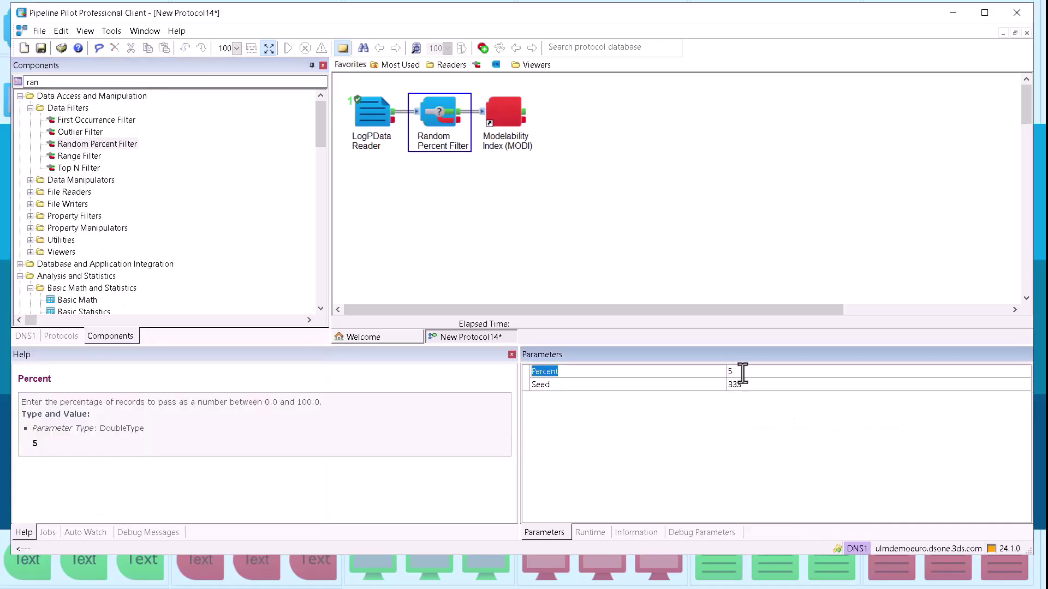
Set MODI's Response Property to LogP and Response Type to Continuous
{"action": "left_click", "coordinate": [507, 114]}
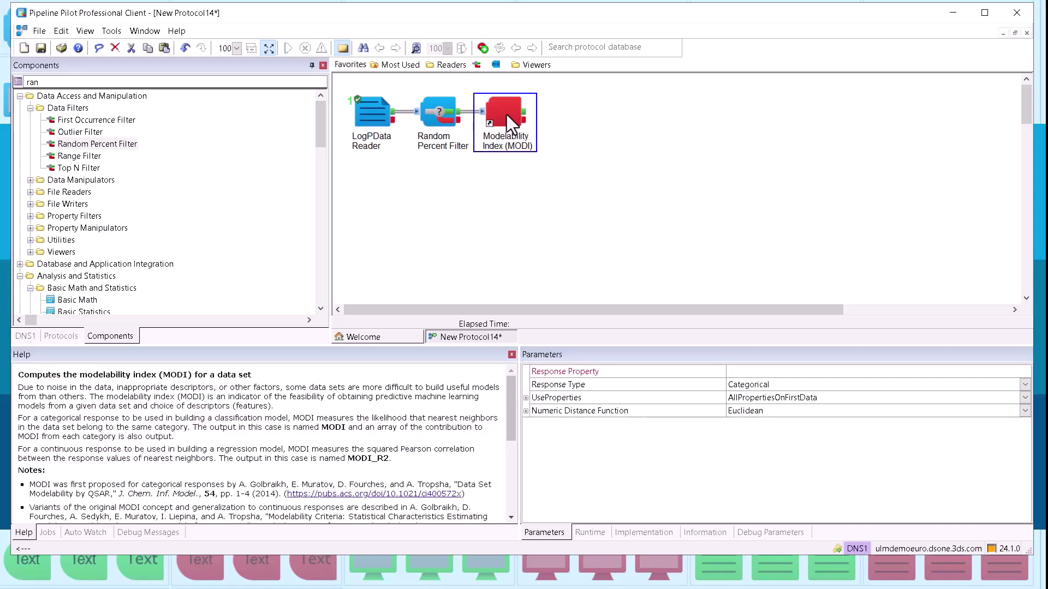
{"action": "left_click", "coordinate": [747, 371]}
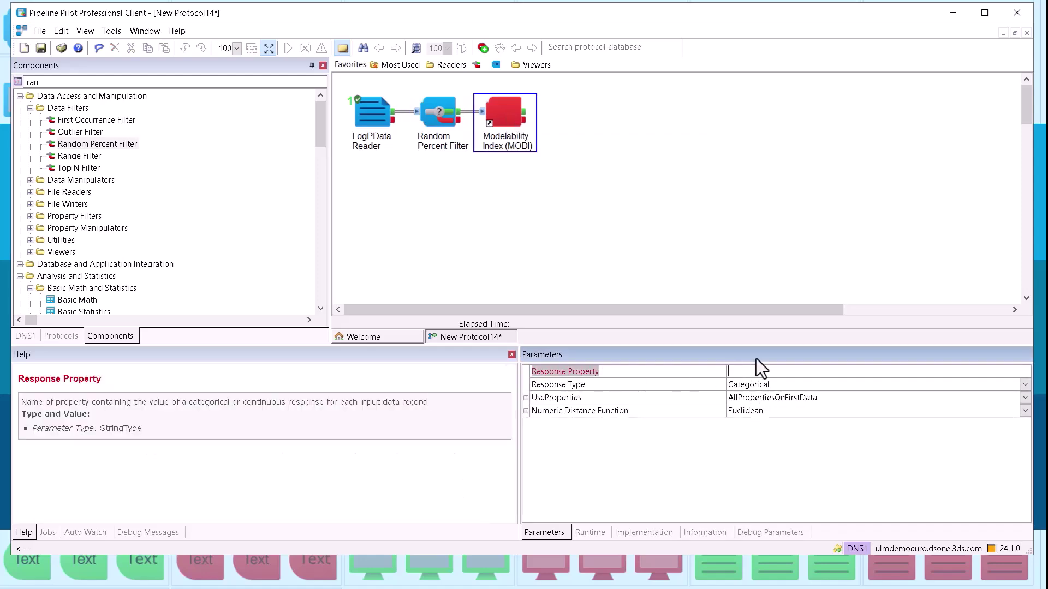
{"action": "type", "text": "LogP"}
{"action": "key", "text": "Return"}
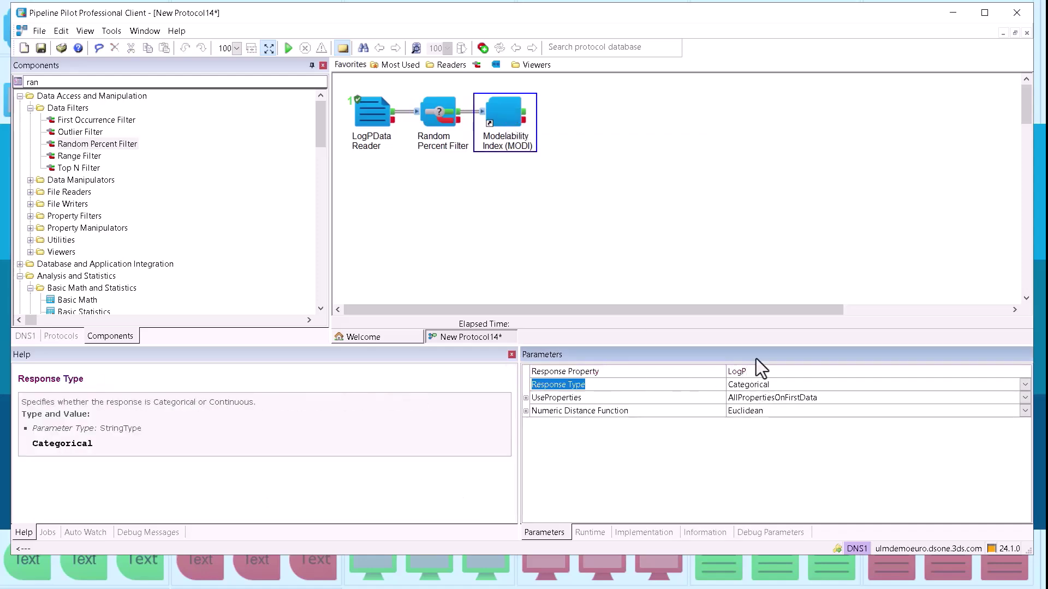
{"action": "left_click", "coordinate": [750, 382]}
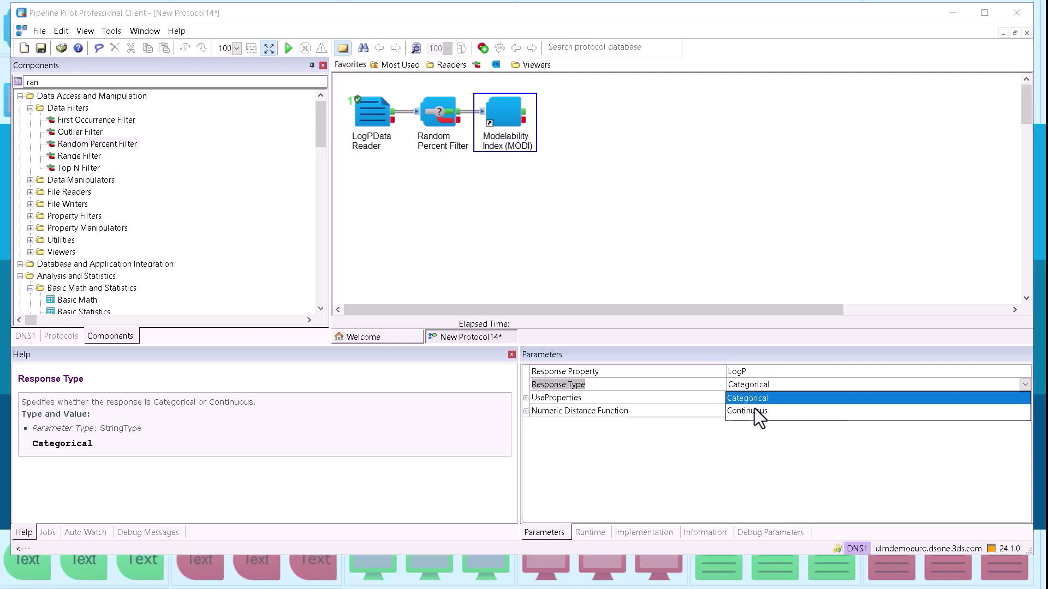
{"action": "left_click", "coordinate": [754, 409]}
Set MODI's UseProperties to PredefinedSet
{"action": "left_click", "coordinate": [525, 398]}
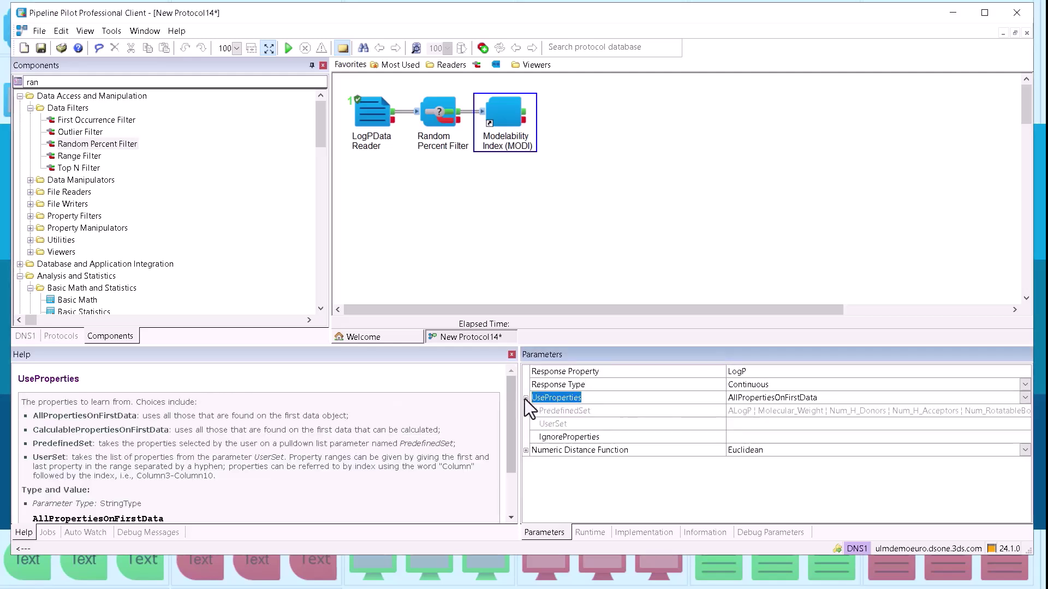
{"action": "left_click", "coordinate": [763, 399]}
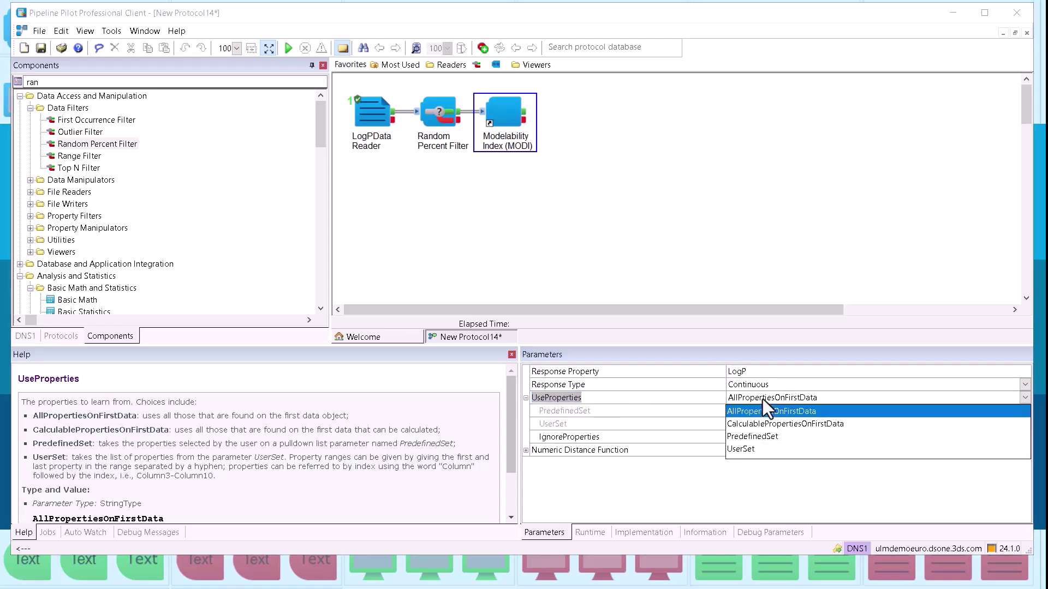
{"action": "left_click", "coordinate": [752, 437]}
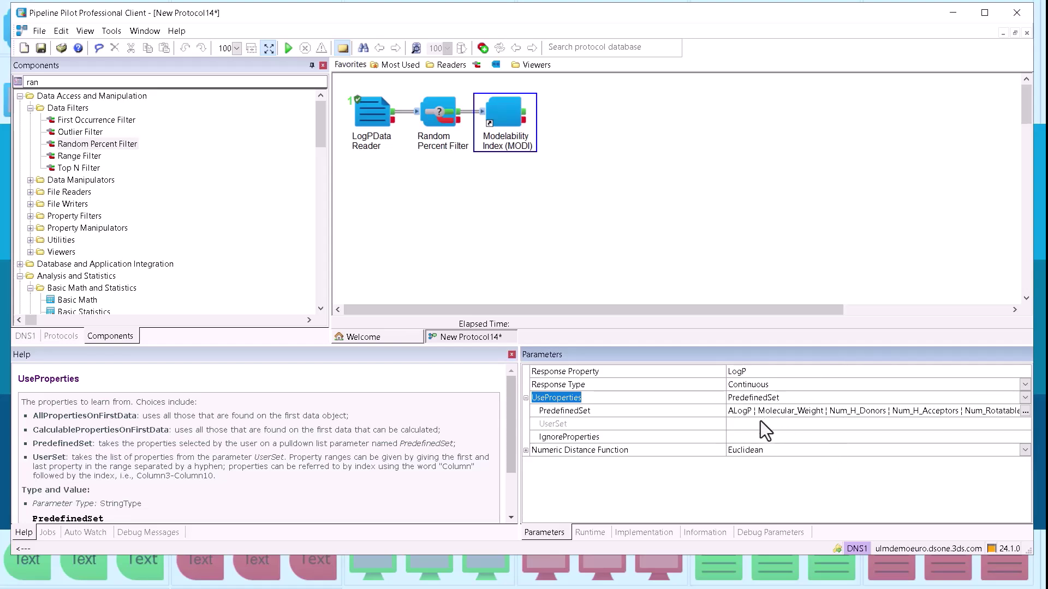
{"action": "left_click", "coordinate": [531, 71]}
Add an HTML Table Viewer after MODI and run at 5 percent, yielding MODI_R2 0.62634
{"action": "left_click", "coordinate": [541, 88]}
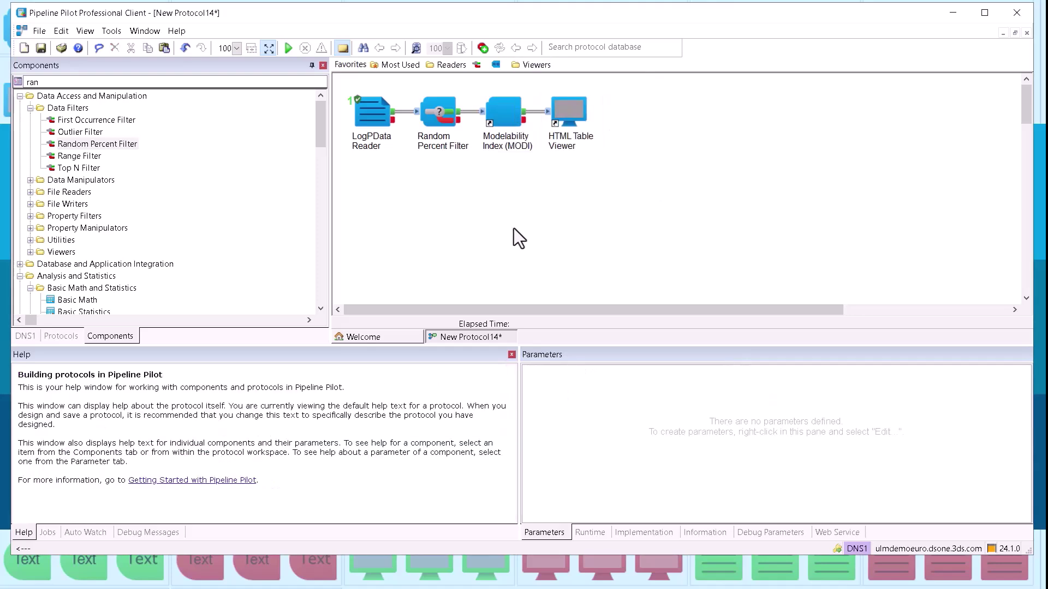
{"action": "left_click", "coordinate": [287, 49]}
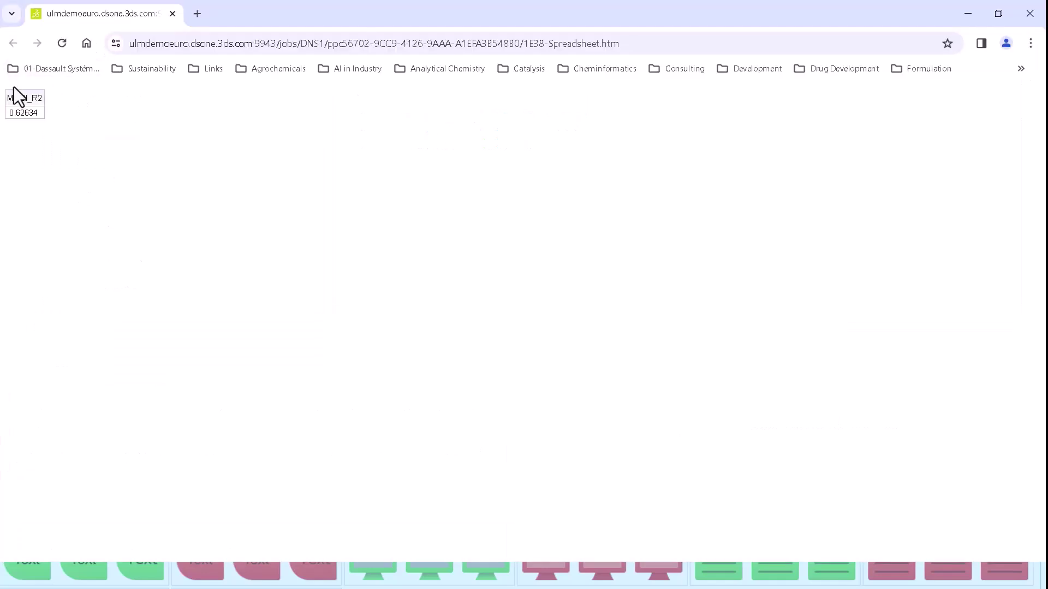
{"action": "left_click", "coordinate": [172, 14]}
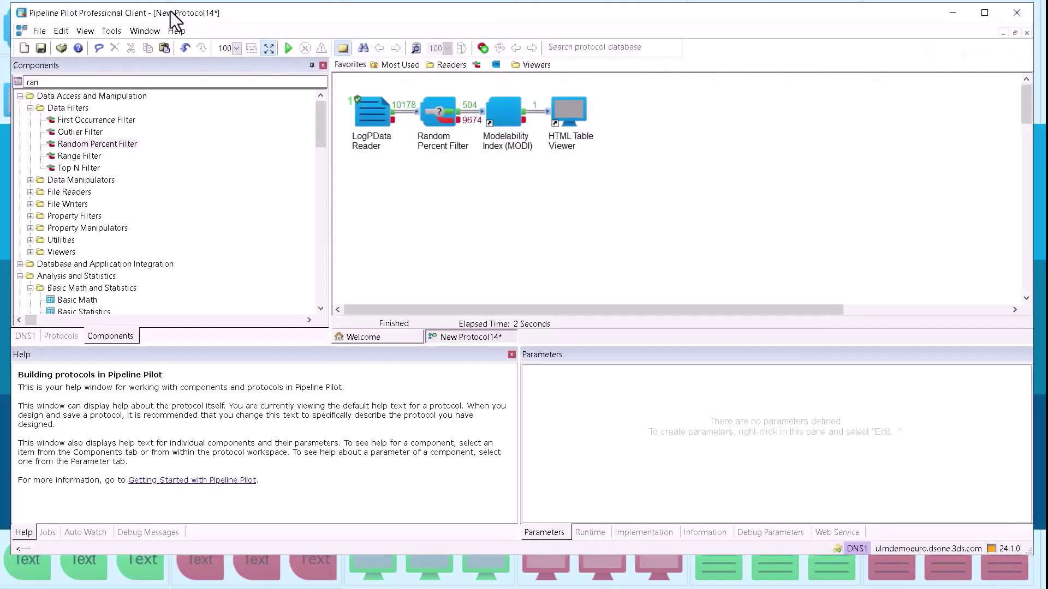
Change the filter's Percent from 5 to 10 and rerun, giving MODI_R2 0.72598
{"action": "left_click", "coordinate": [434, 144]}
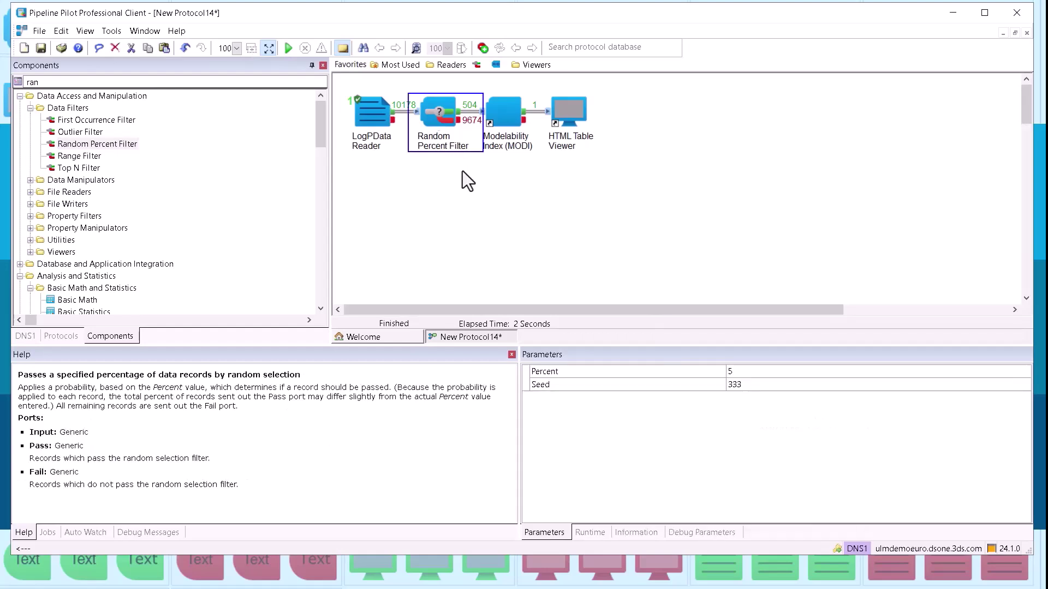
{"action": "left_click", "coordinate": [745, 374]}
{"action": "key", "text": "BackSpace"}
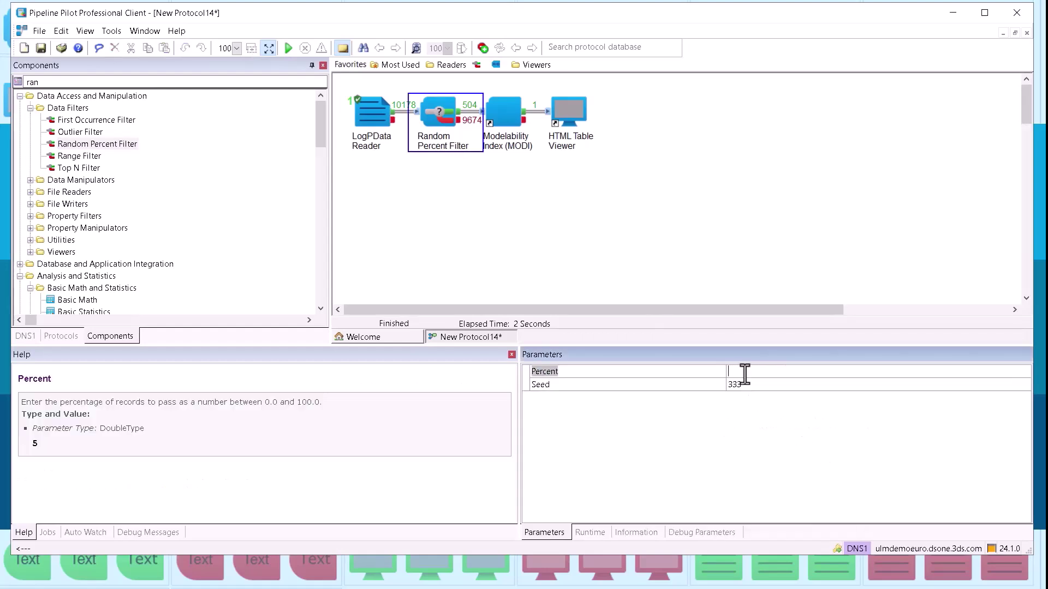
{"action": "type", "text": "10"}
{"action": "left_click", "coordinate": [287, 48]}
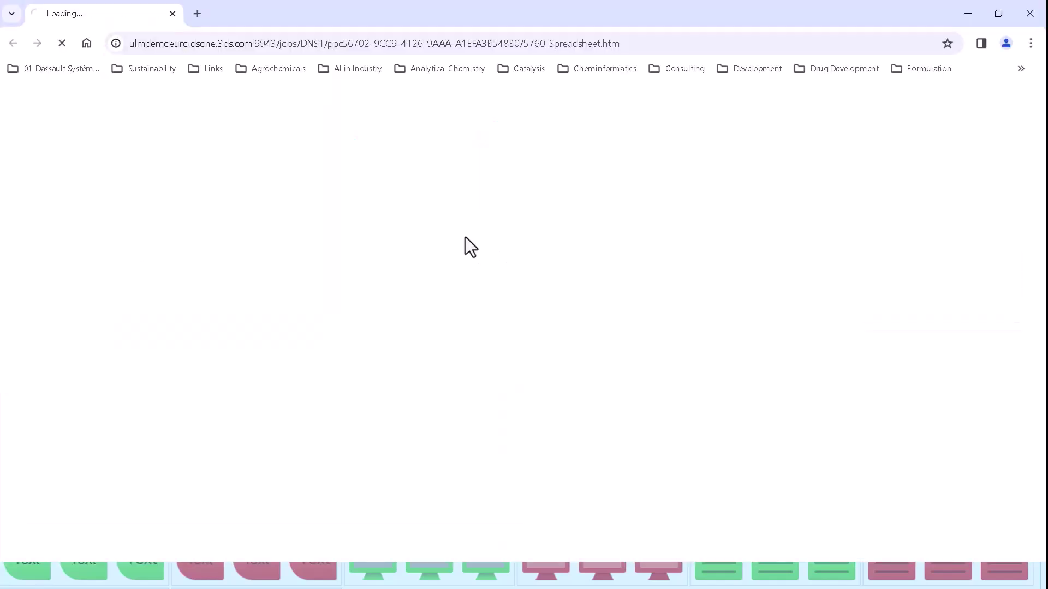
{"action": "left_click", "coordinate": [173, 13]}
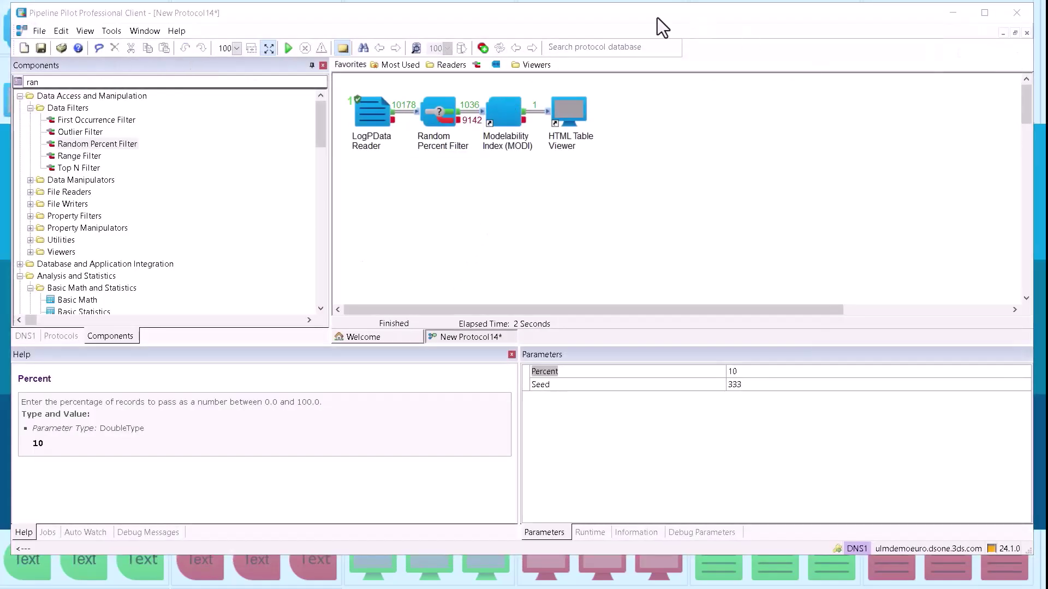
{"action": "left_click", "coordinate": [416, 202]}
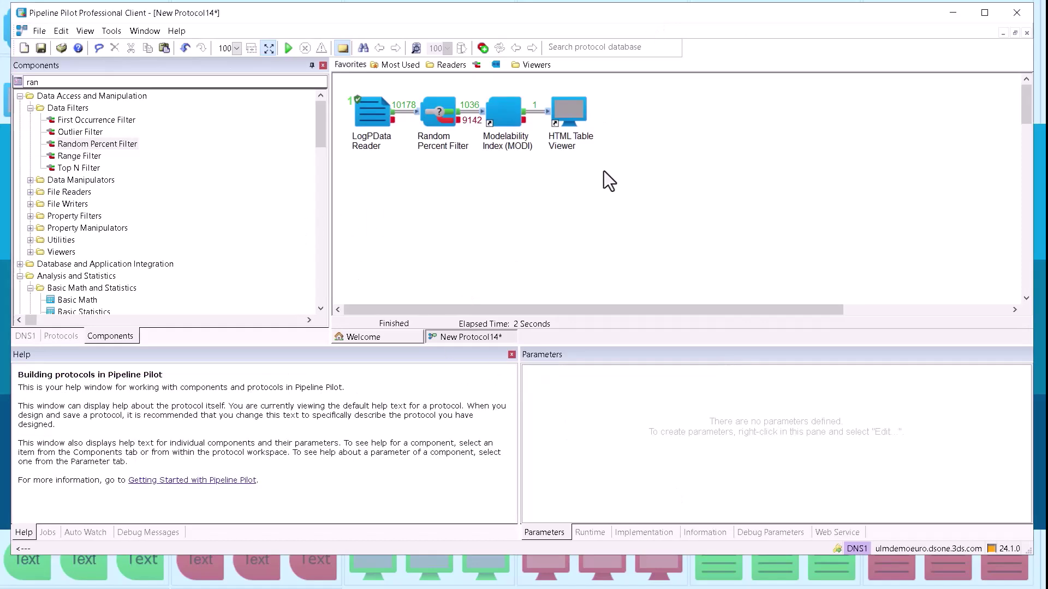
Collapse all four components into a subprotocol named 'Run MODI'
{"action": "left_click_drag", "start_coordinate": [603, 171], "coordinate": [340, 81]}
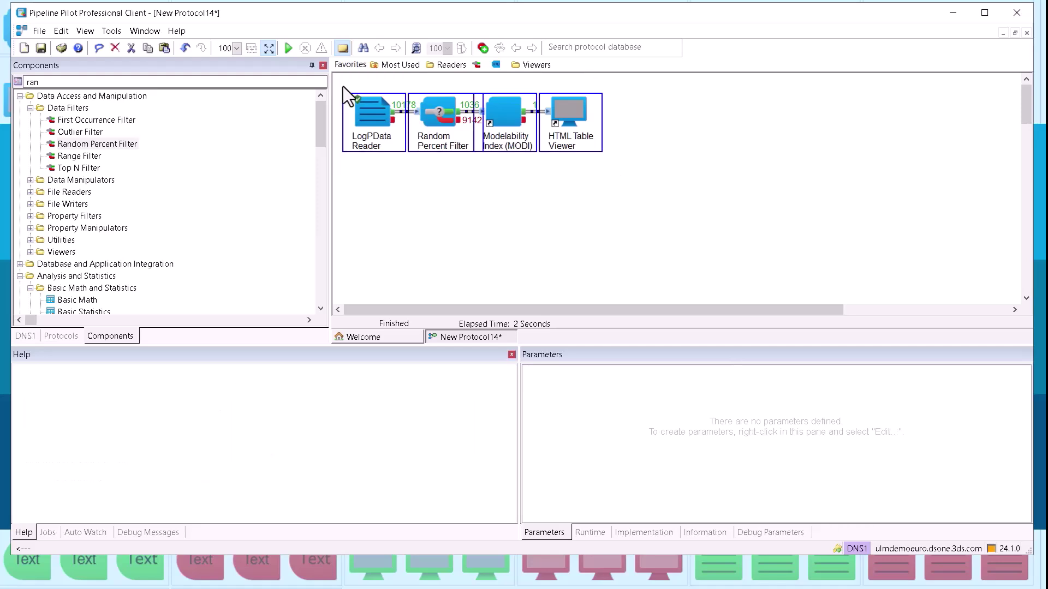
{"action": "right_click", "coordinate": [368, 117]}
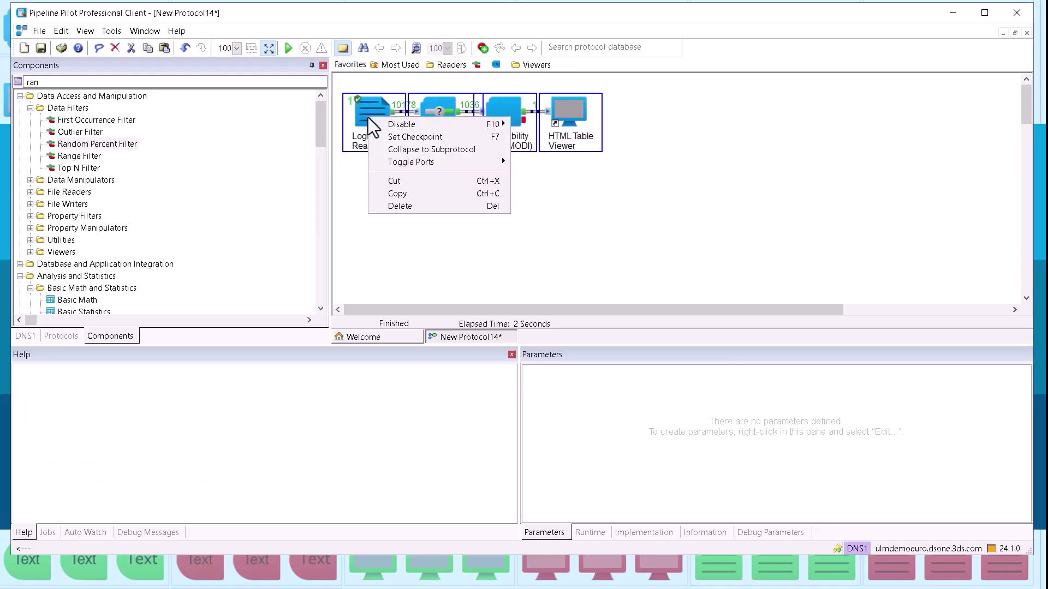
{"action": "left_click", "coordinate": [429, 151]}
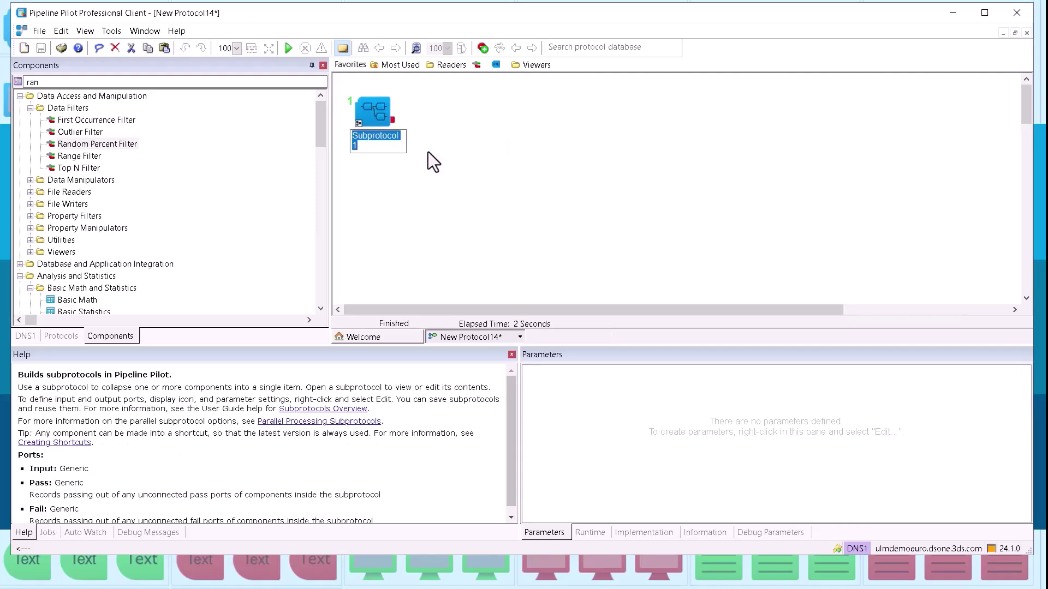
{"action": "type", "text": "Run MODI"}
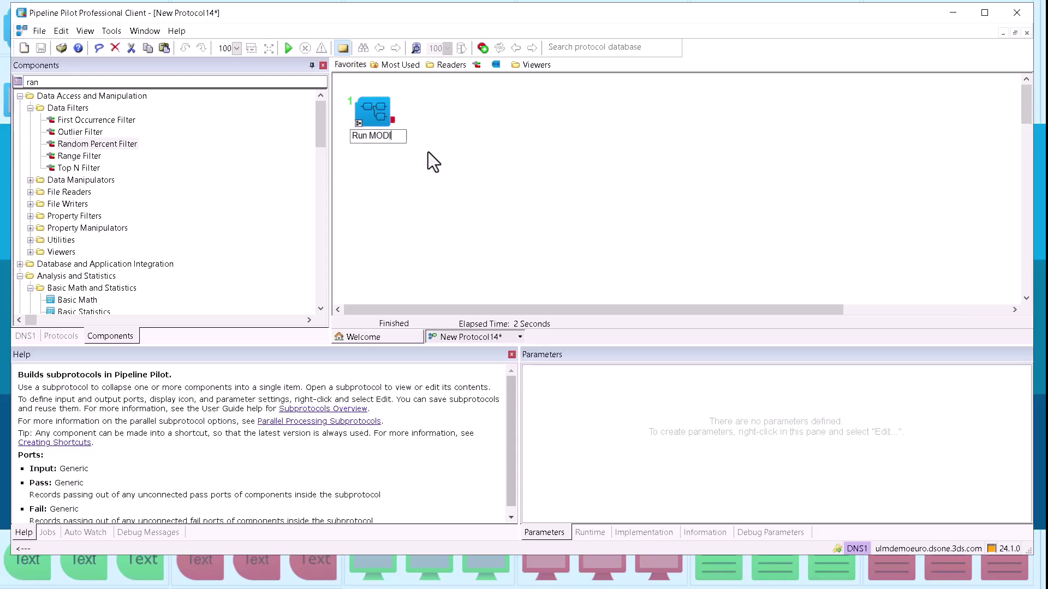
{"action": "left_click", "coordinate": [451, 131]}
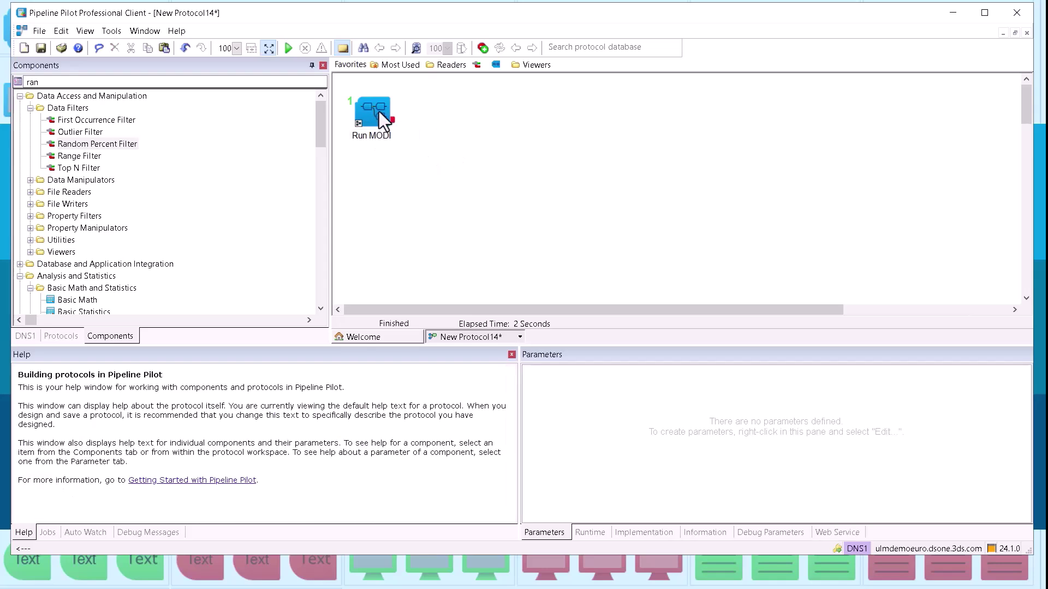
Set Run MODI's RunToCompletion to True - For Each Data Record
{"action": "left_click", "coordinate": [380, 112]}
{"action": "left_click", "coordinate": [594, 536]}
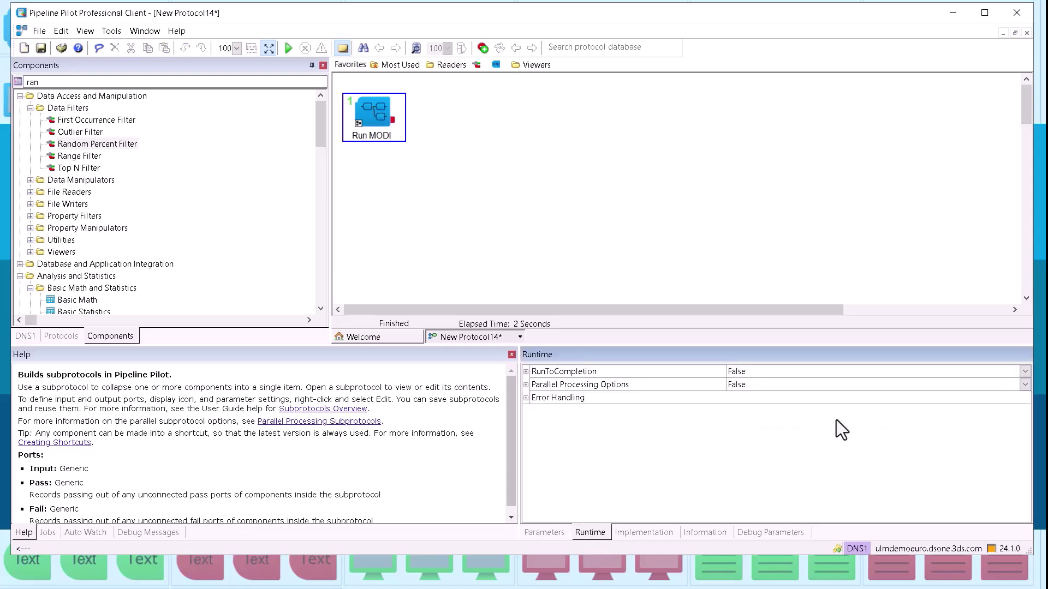
{"action": "left_click", "coordinate": [752, 373]}
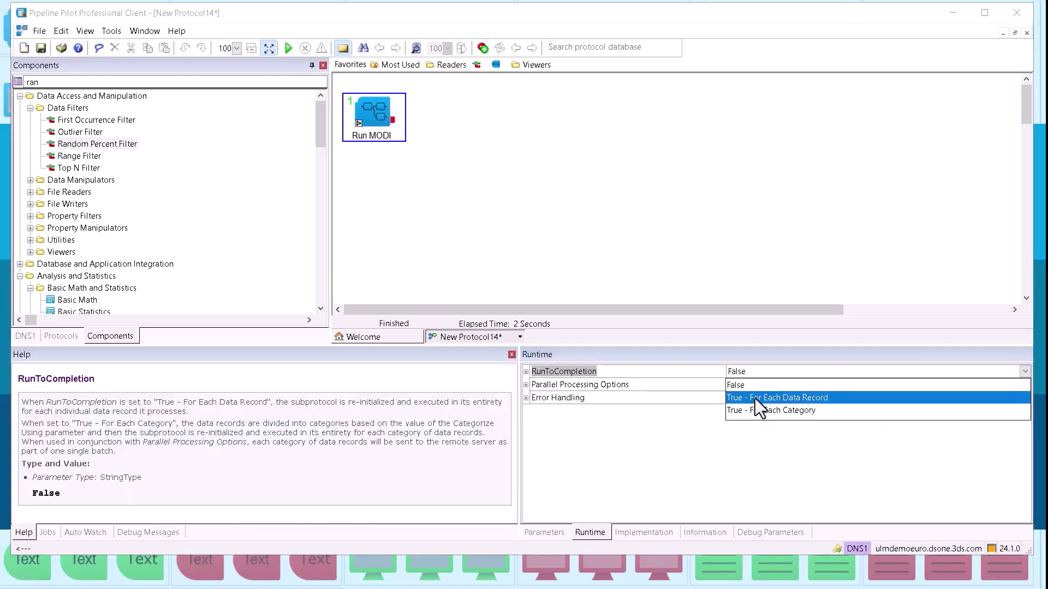
{"action": "left_click", "coordinate": [755, 399]}
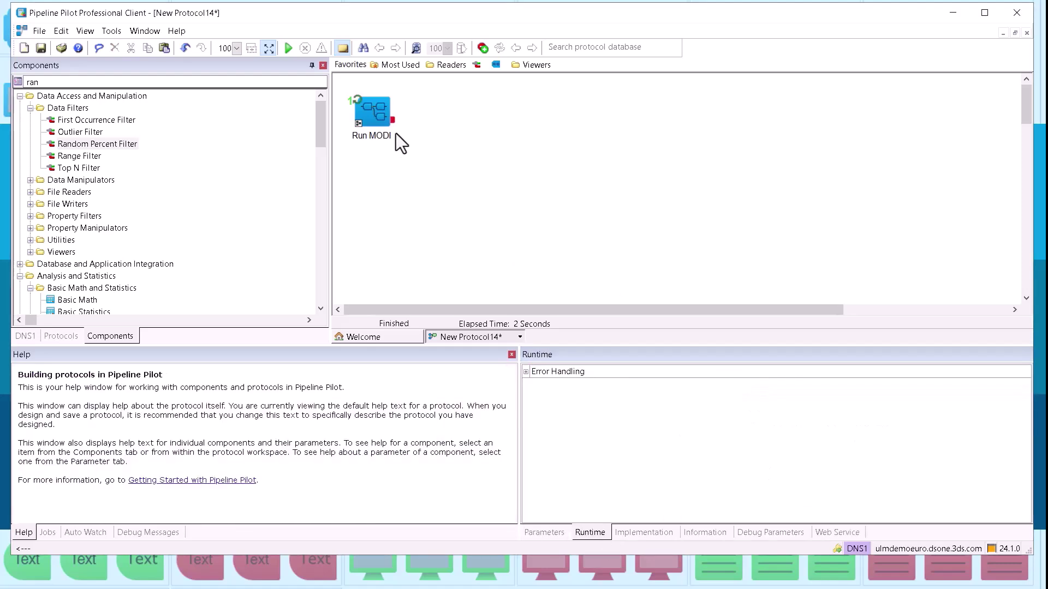
Add a Create Empty Data component in front of Run MODI
{"action": "left_click", "coordinate": [377, 114]}
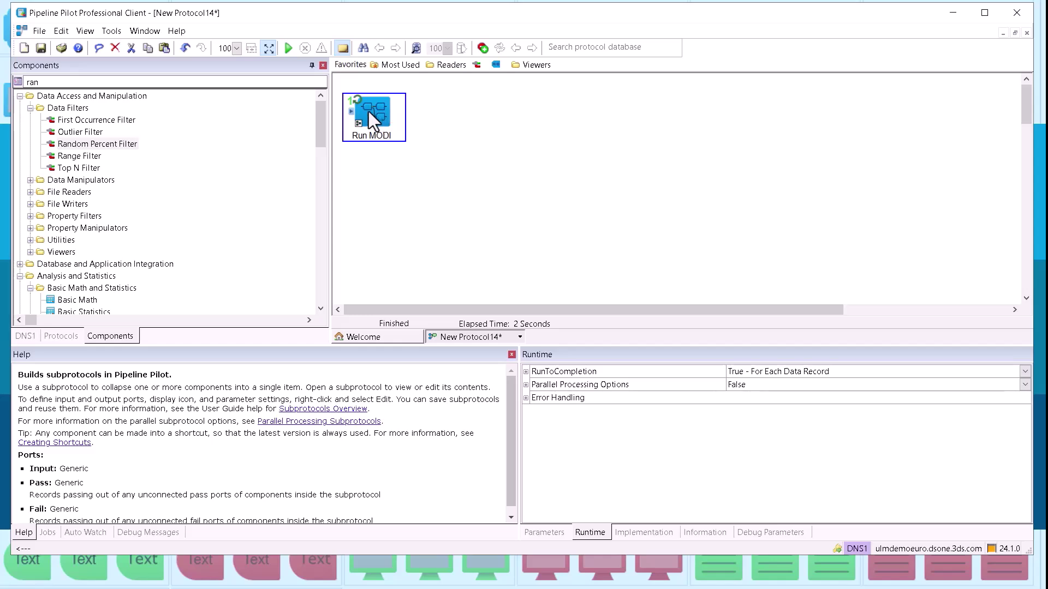
{"action": "left_click", "coordinate": [52, 82]}
{"action": "type", "text": "crea"}
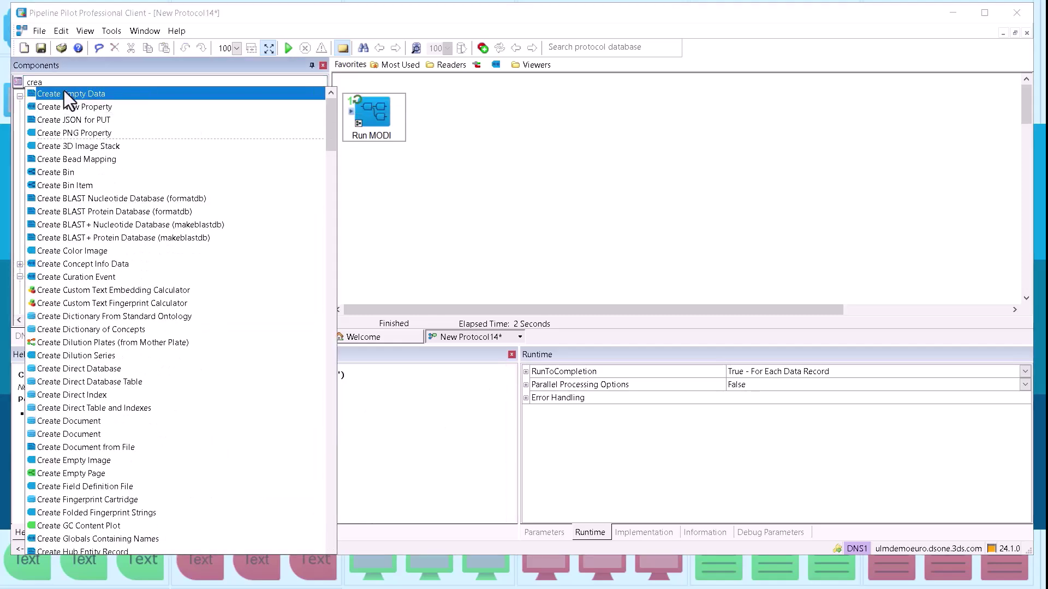
{"action": "left_click_drag", "start_coordinate": [64, 91], "coordinate": [354, 118]}
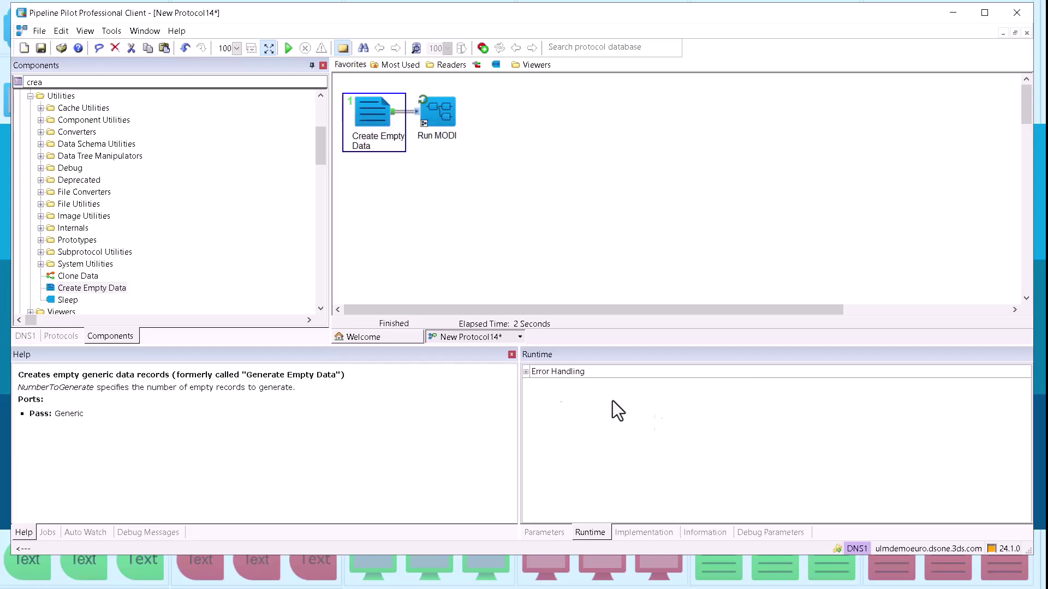
Set Create Empty Data's NumberToGenerate to 2
{"action": "left_click", "coordinate": [534, 533]}
{"action": "left_click", "coordinate": [739, 373]}
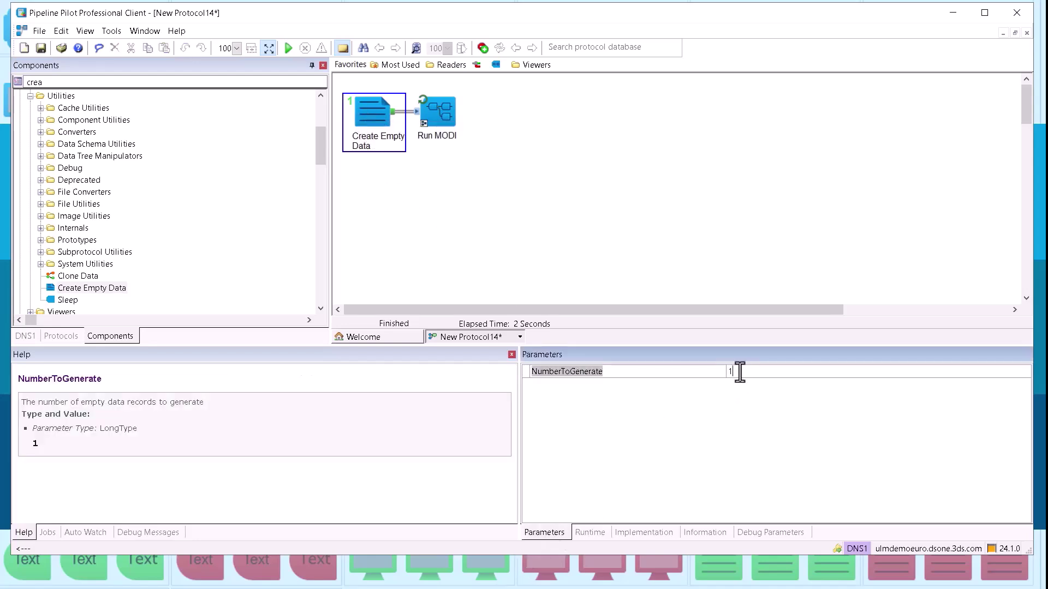
{"action": "key", "text": "BackSpace"}
{"action": "type", "text": "2"}
{"action": "key", "text": "Return"}
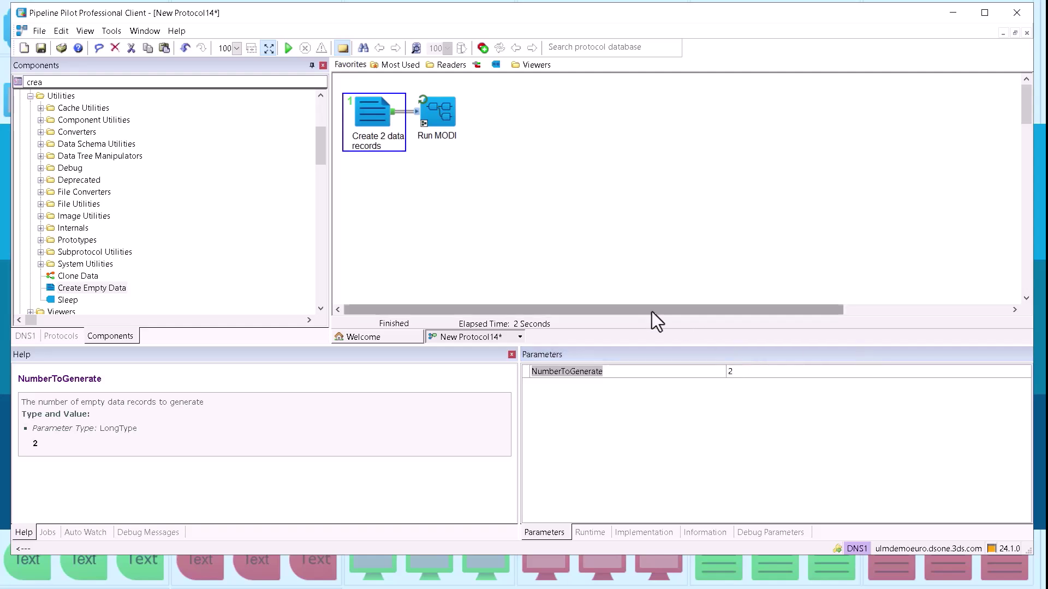
Run the protocol, check both Spreadsheet.htm results showing MODI_R2 0.72598, and close them
{"action": "left_click", "coordinate": [287, 49]}
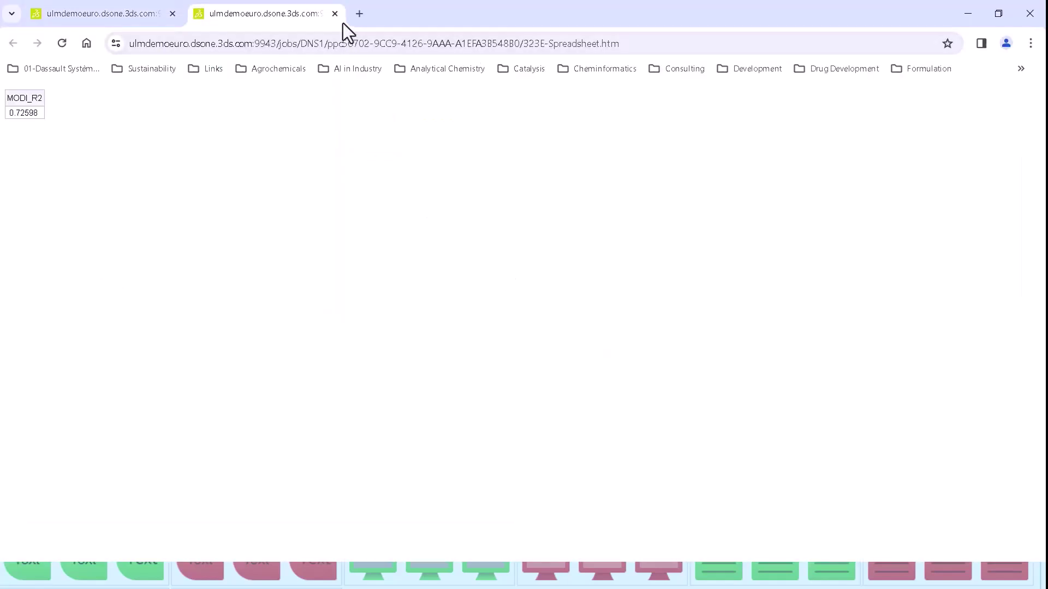
{"action": "left_click", "coordinate": [117, 17]}
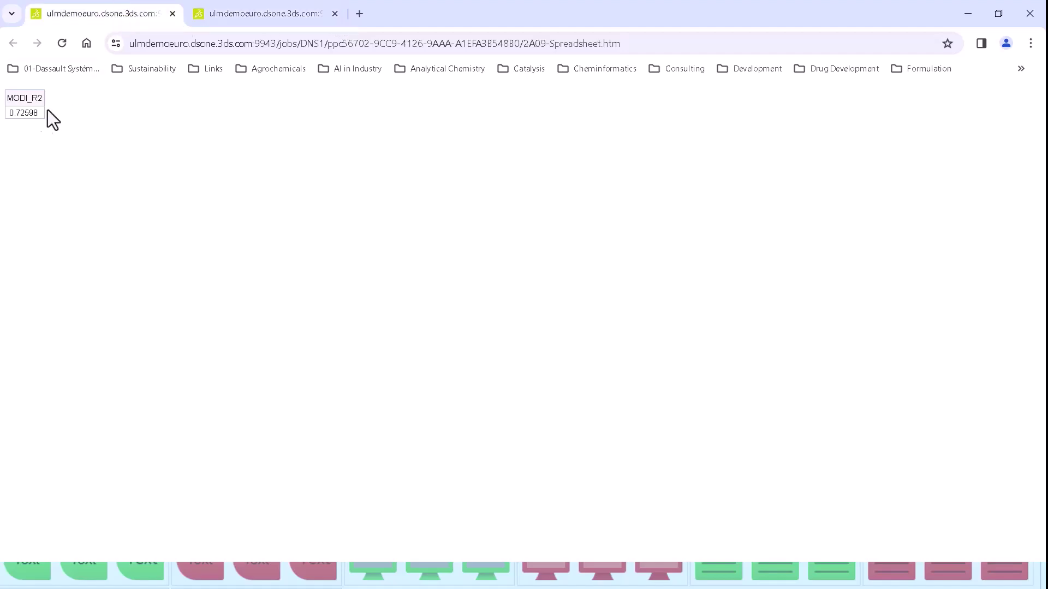
{"action": "left_click", "coordinate": [171, 13]}
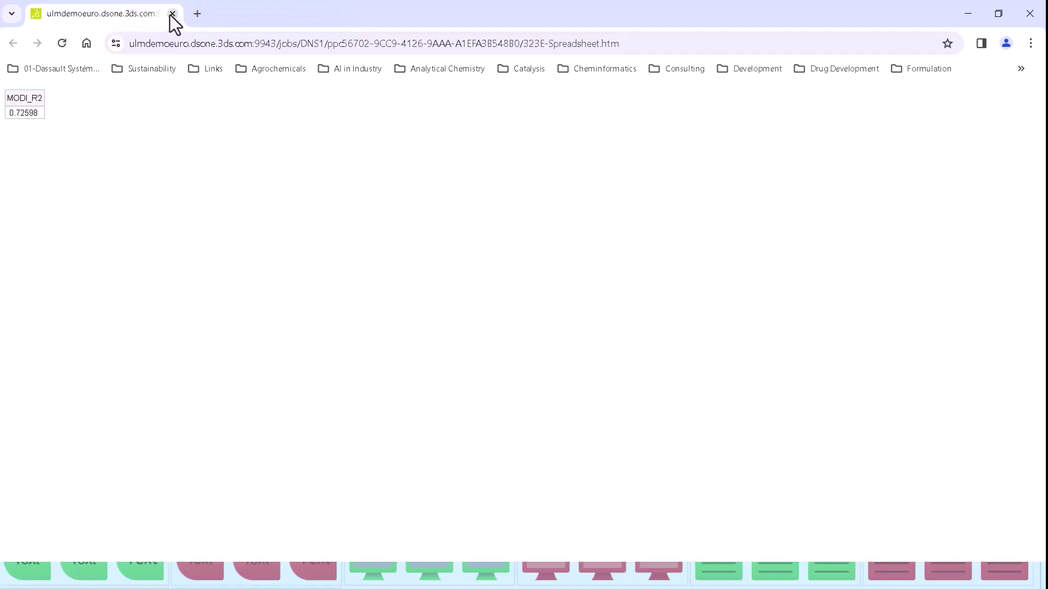
{"action": "left_click", "coordinate": [172, 14]}
{"action": "left_click", "coordinate": [461, 225]}
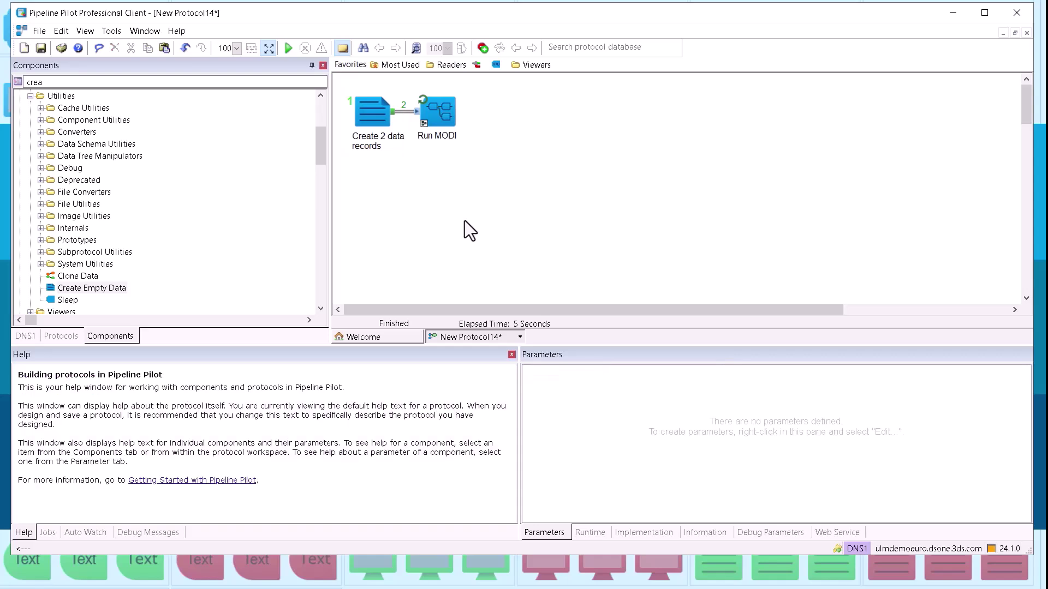
Open the Run MODI subprotocol and its Edit Component parameter editor
{"action": "double_click", "coordinate": [440, 112]}
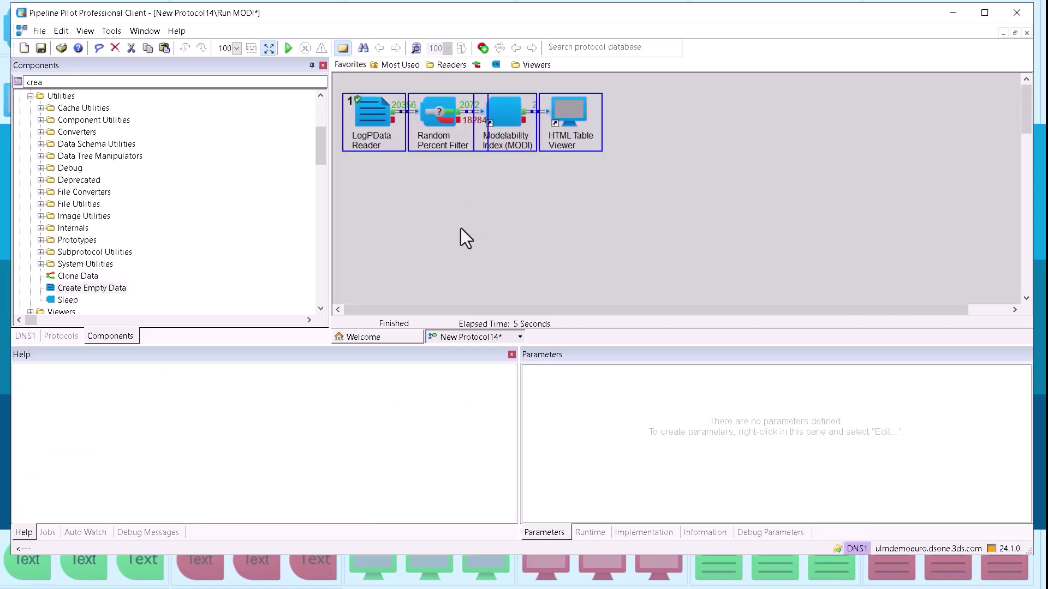
{"action": "left_click", "coordinate": [461, 229]}
{"action": "left_click", "coordinate": [441, 117]}
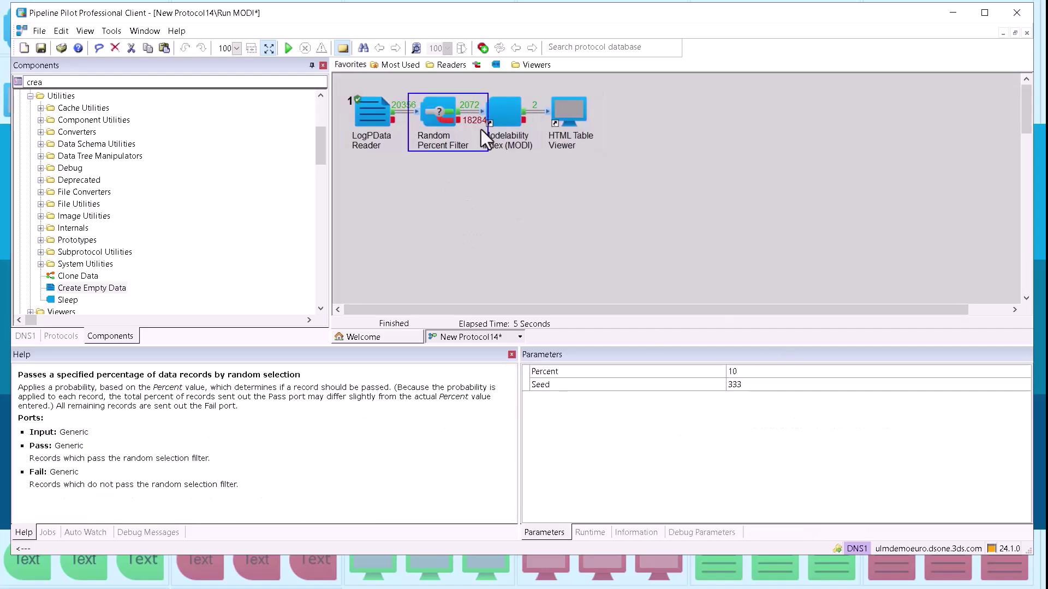
{"action": "left_click", "coordinate": [475, 203]}
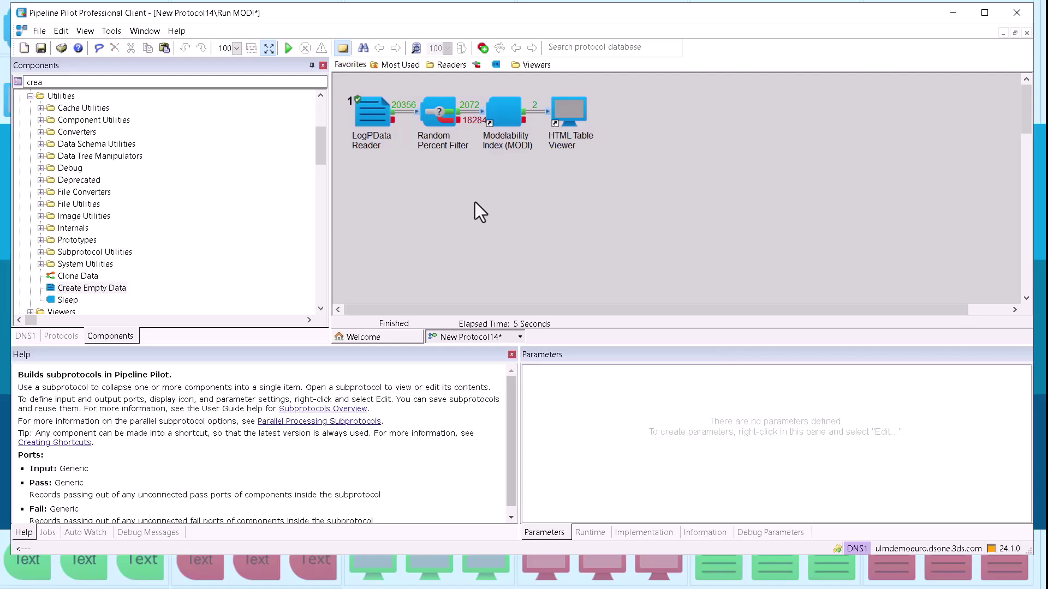
{"action": "right_click", "coordinate": [457, 188]}
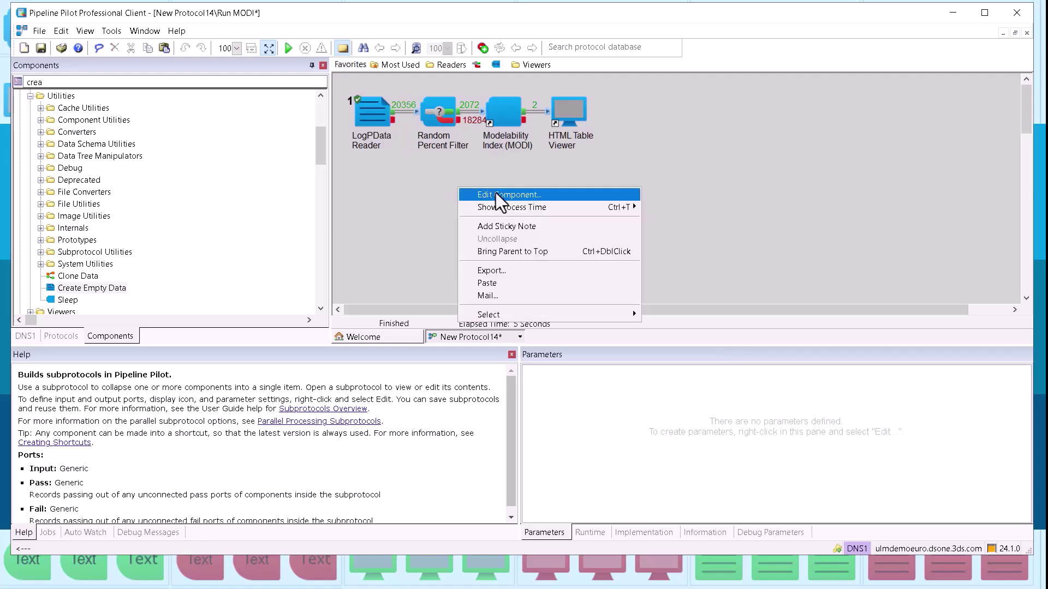
{"action": "left_click", "coordinate": [496, 193]}
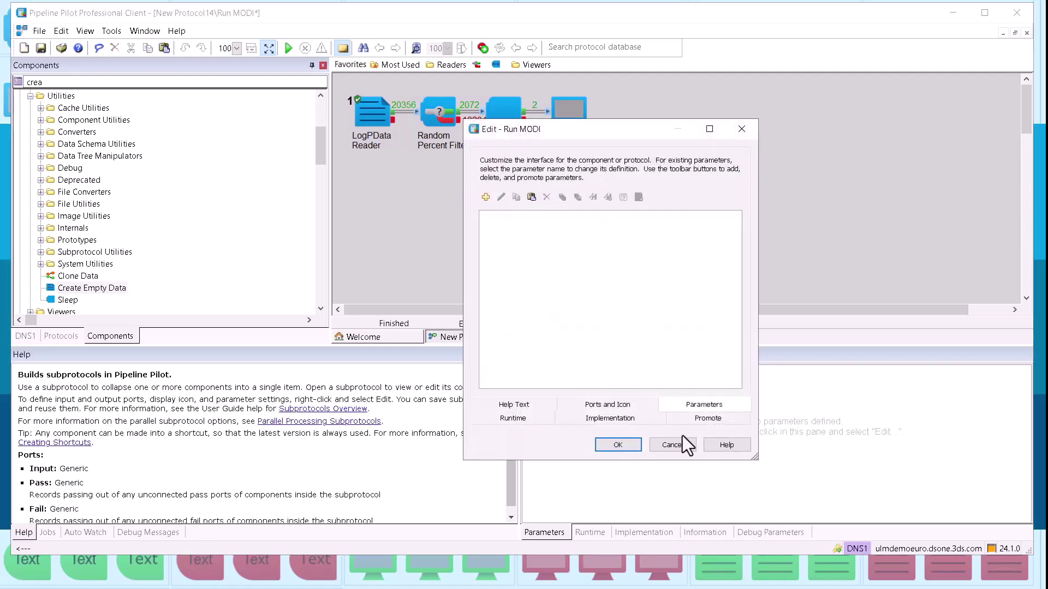
Promote the Random Percent Filter's Percent parameter to Run MODI, then return to the parent protocol
{"action": "left_click", "coordinate": [704, 418]}
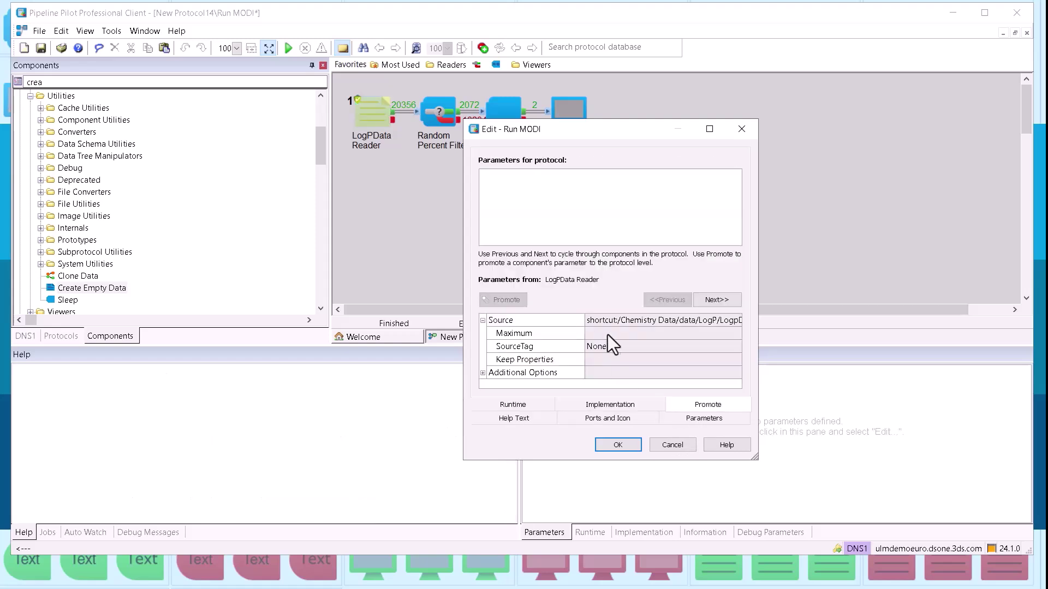
{"action": "left_click", "coordinate": [732, 299]}
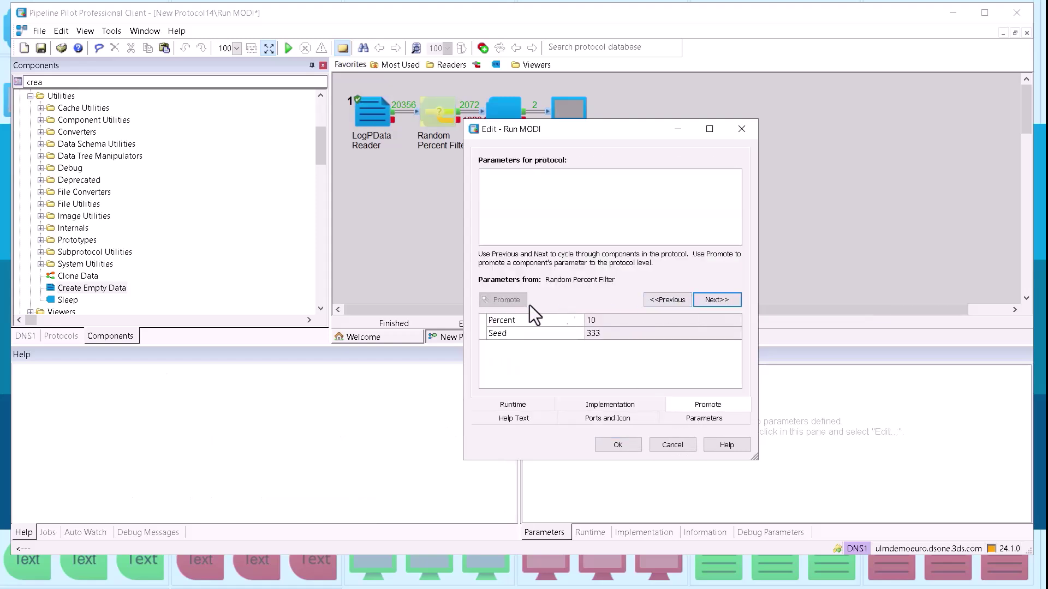
{"action": "left_click", "coordinate": [503, 321]}
{"action": "left_click", "coordinate": [499, 299]}
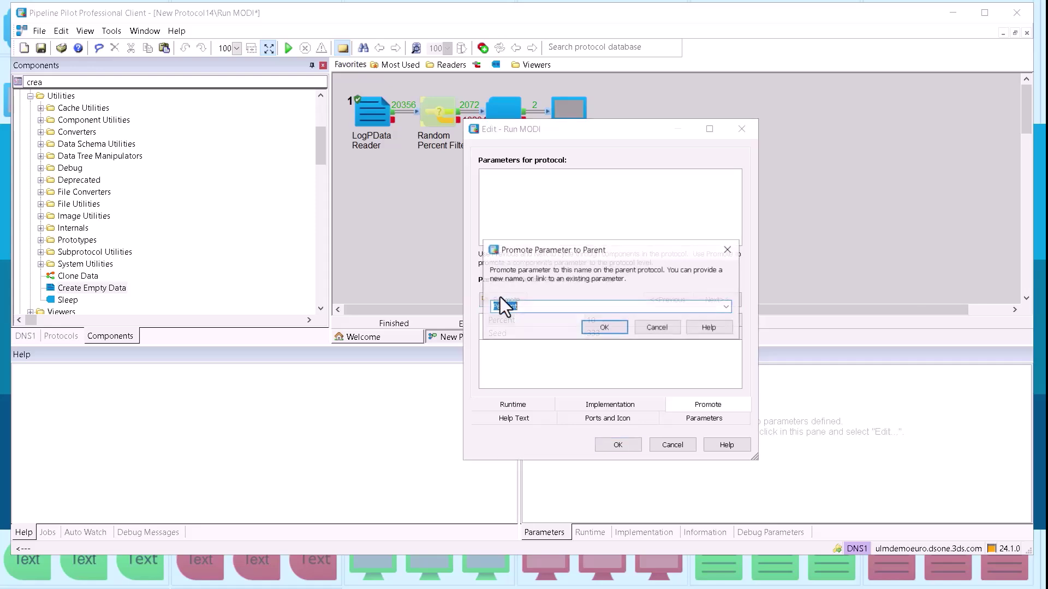
{"action": "left_click", "coordinate": [600, 328]}
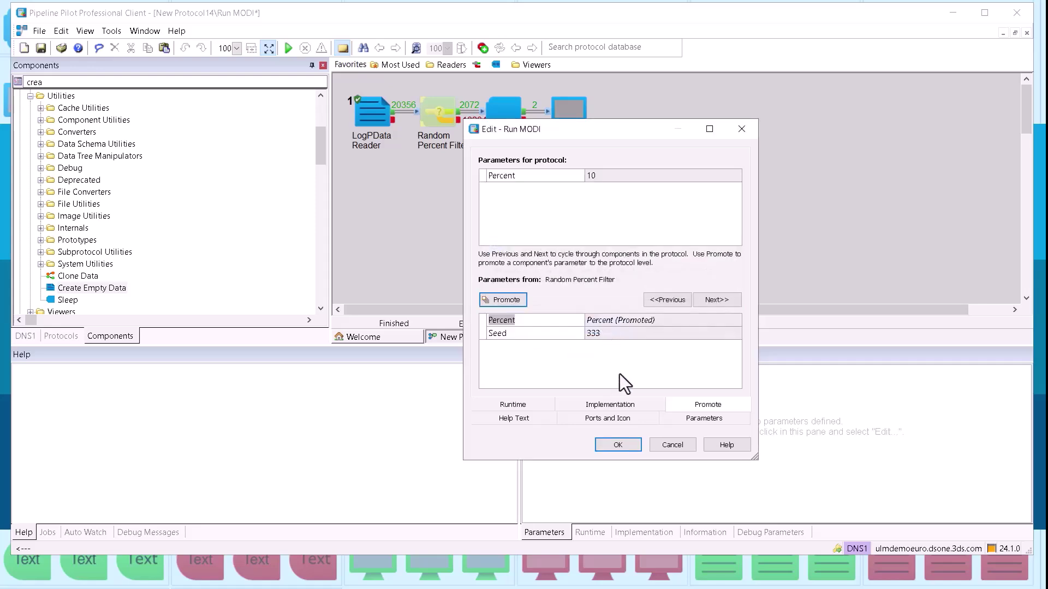
{"action": "left_click", "coordinate": [617, 445]}
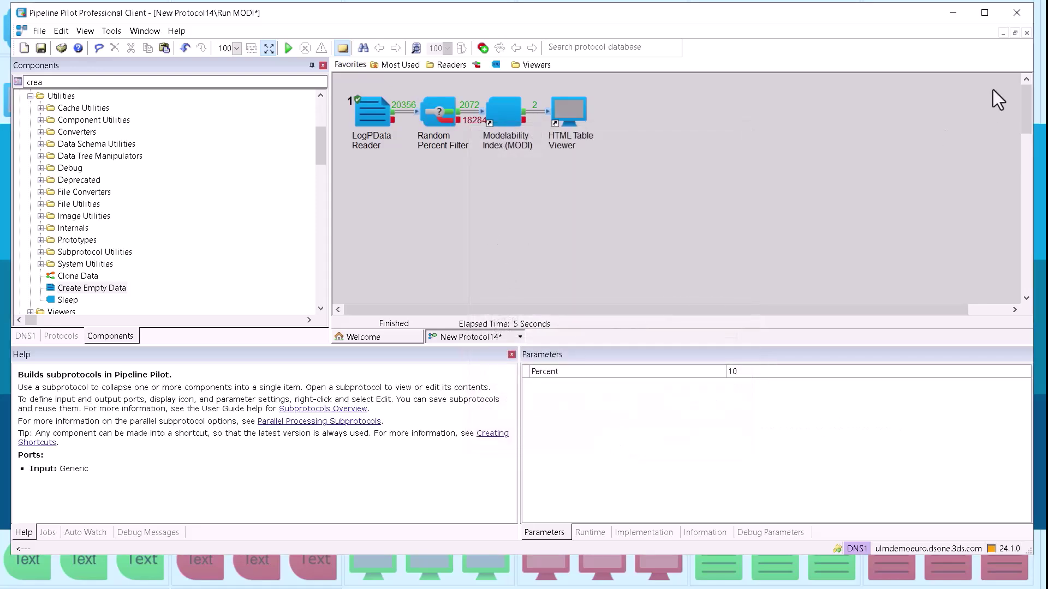
{"action": "left_click", "coordinate": [1027, 33]}
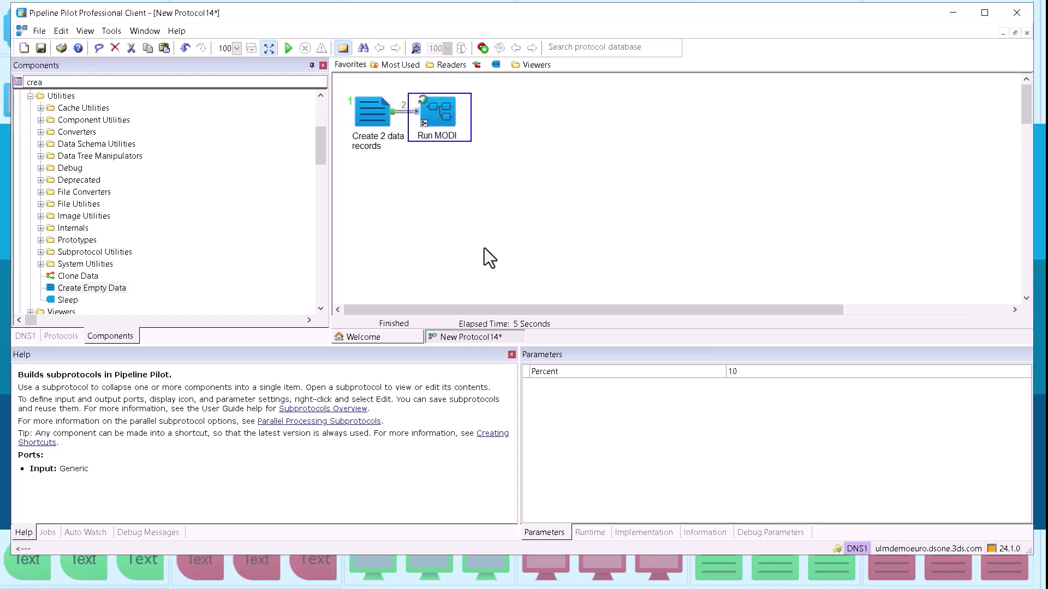
Insert a Count and Index Data component before Run MODI
{"action": "double_click", "coordinate": [44, 79]}
{"action": "type", "text": "c"}
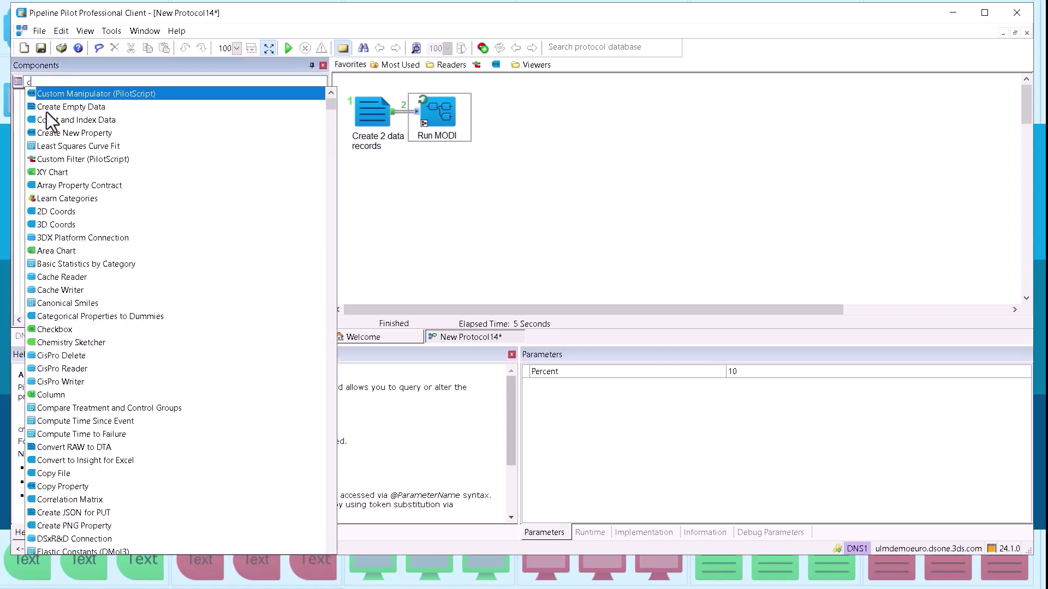
{"action": "left_click", "coordinate": [50, 120]}
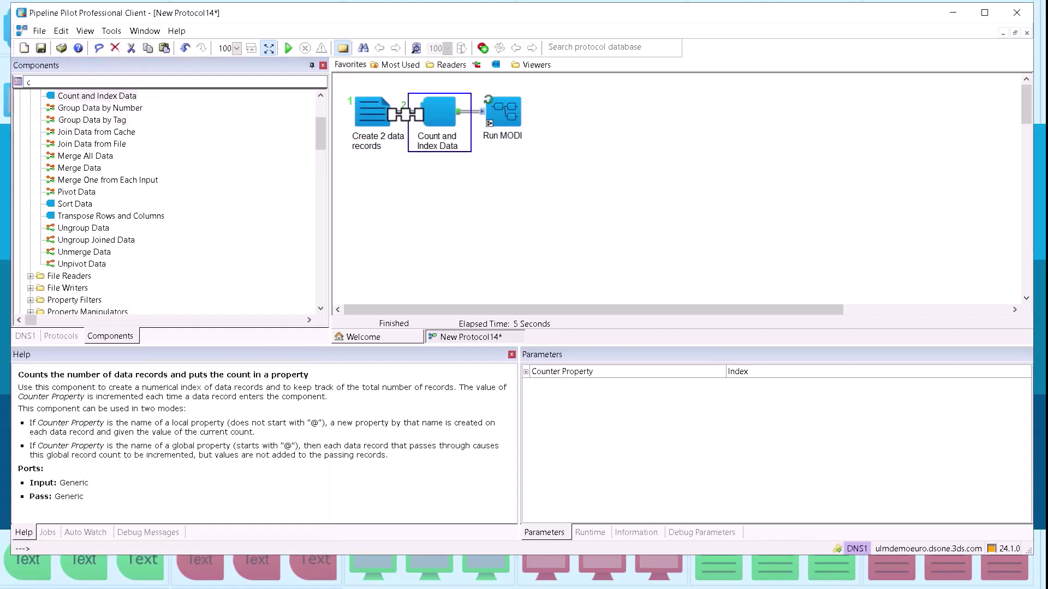
Initialize Run MODI's Percent parameter with the PilotScript expression 5*Index; and rerun the protocol
{"action": "left_click", "coordinate": [497, 115]}
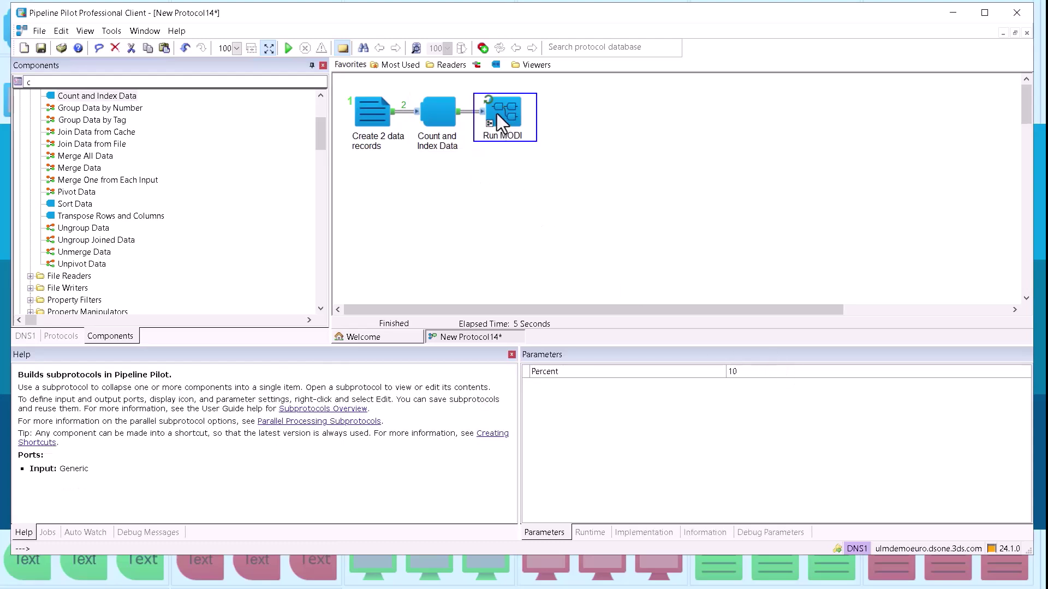
{"action": "right_click", "coordinate": [566, 373]}
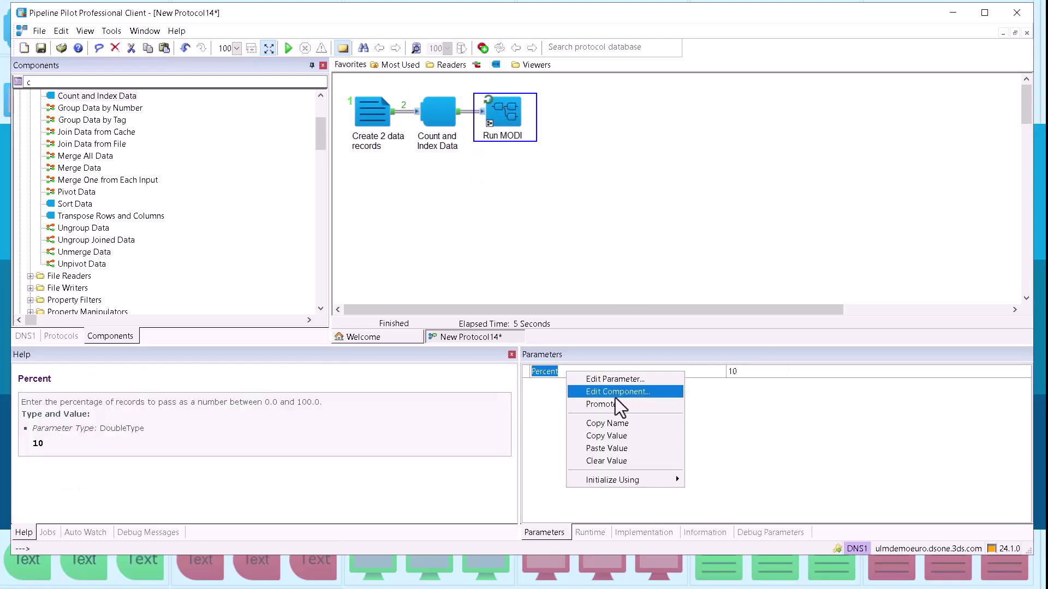
{"action": "mouse_move", "coordinate": [644, 480]}
{"action": "left_click", "coordinate": [725, 519]}
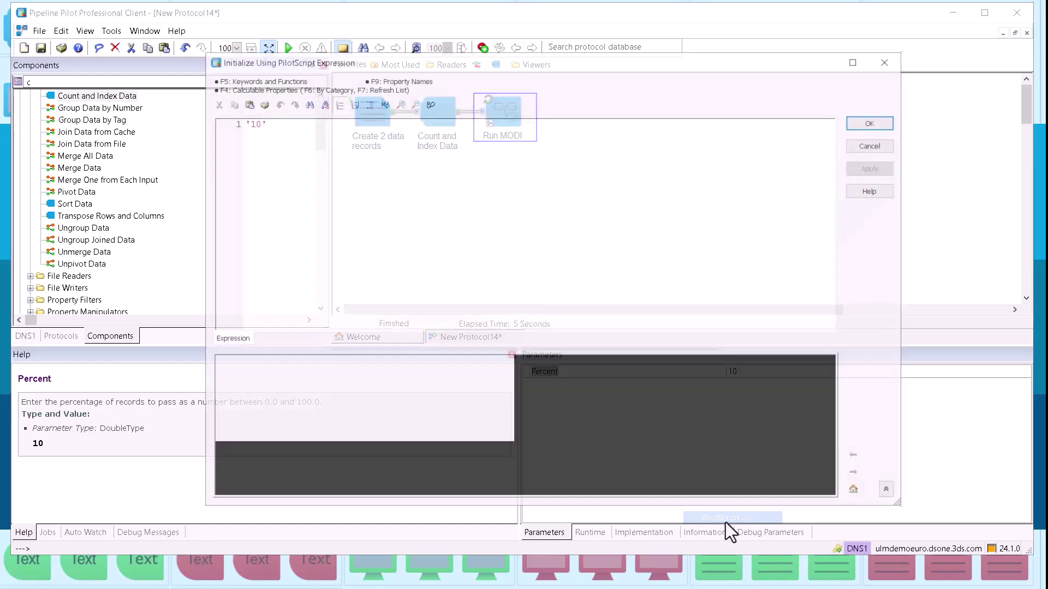
{"action": "left_click_drag", "start_coordinate": [272, 122], "coordinate": [214, 125]}
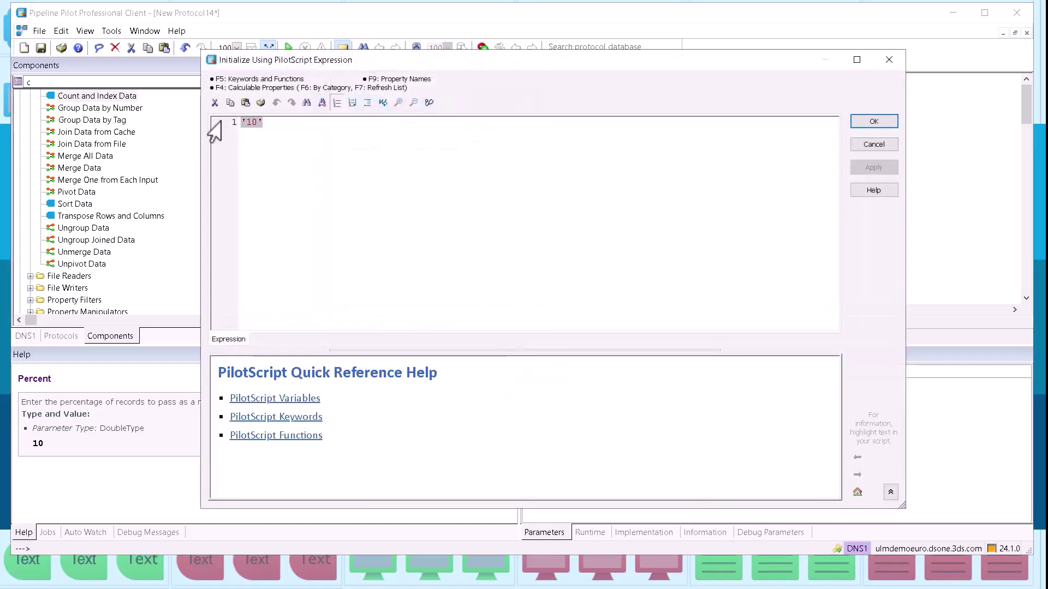
{"action": "type", "text": "5*In"}
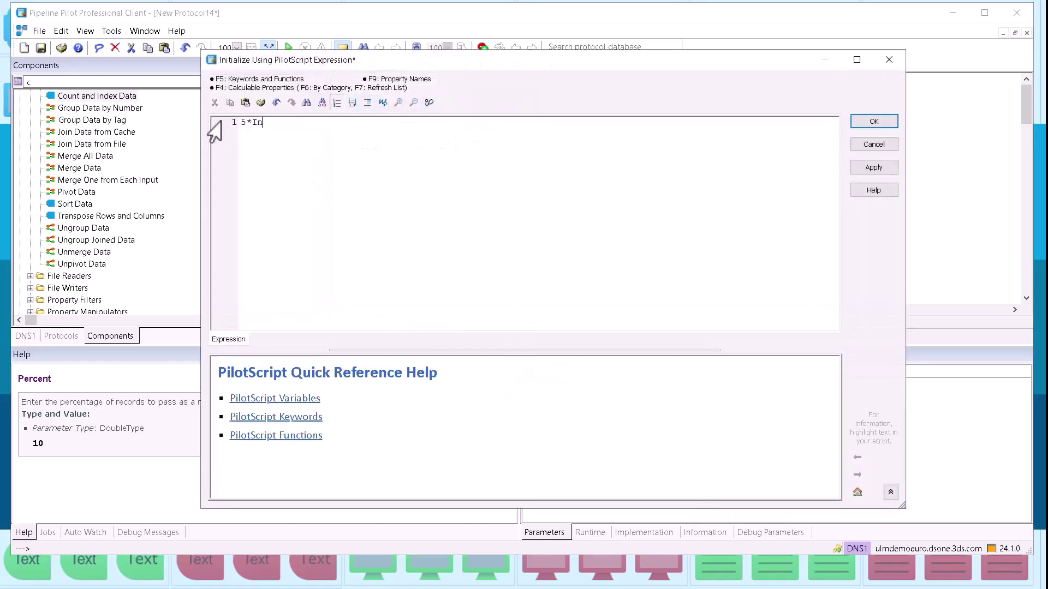
{"action": "type", "text": "fex;"}
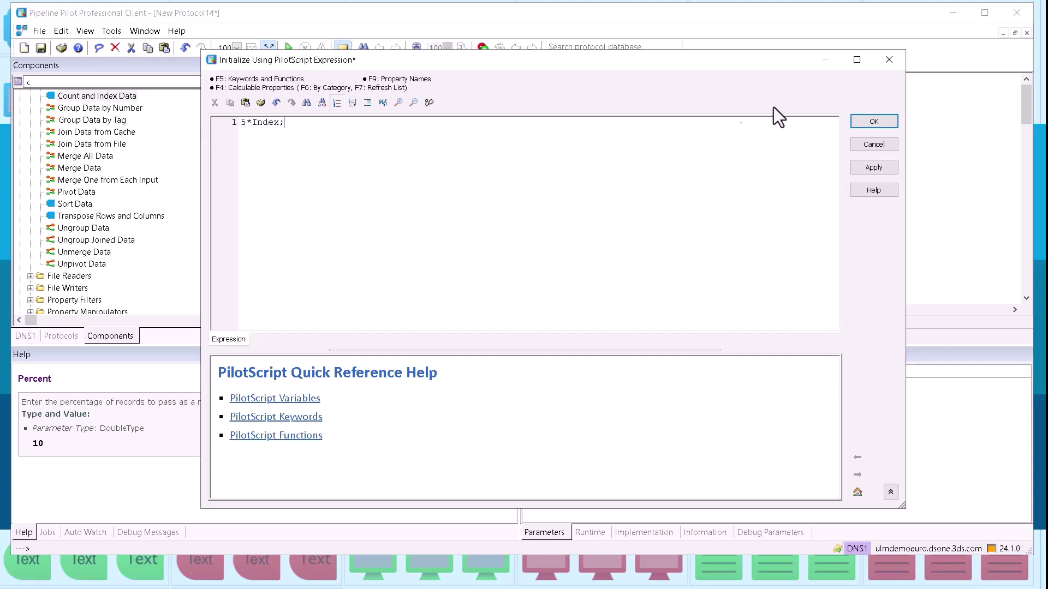
{"action": "left_click", "coordinate": [858, 123]}
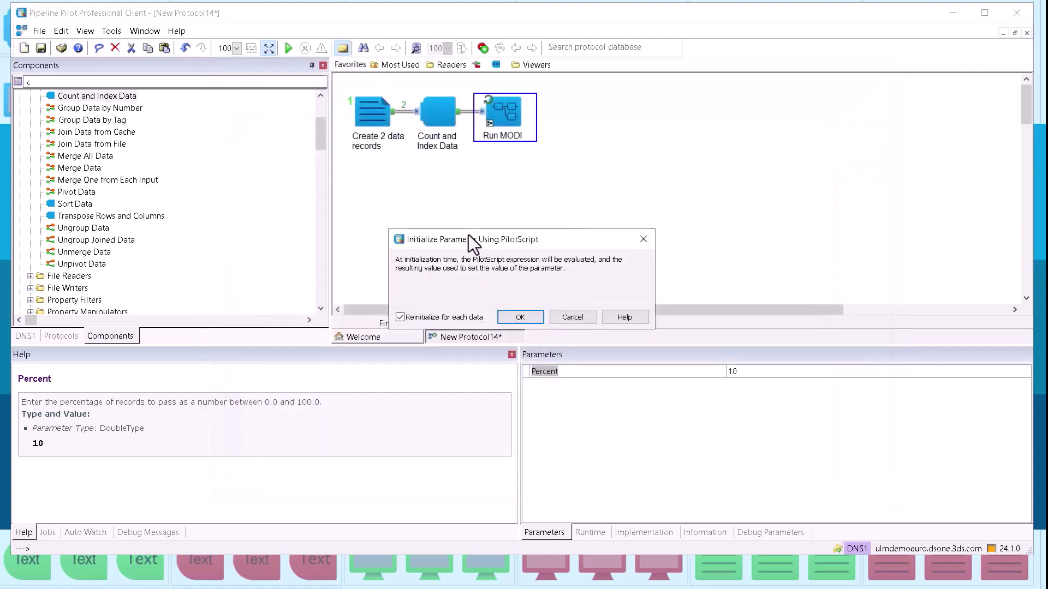
{"action": "left_click", "coordinate": [525, 318]}
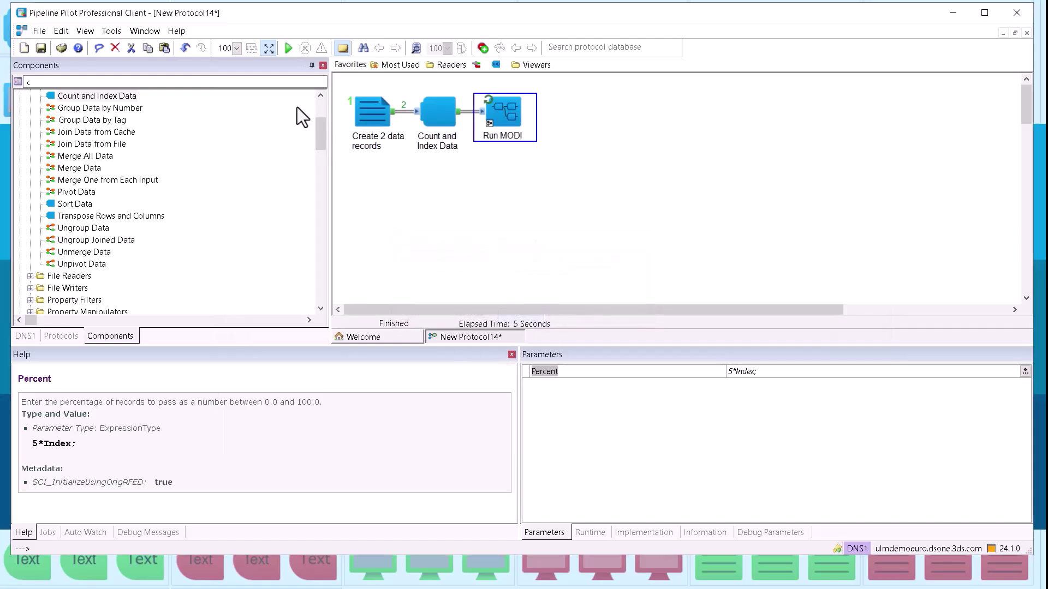
{"action": "left_click", "coordinate": [285, 49]}
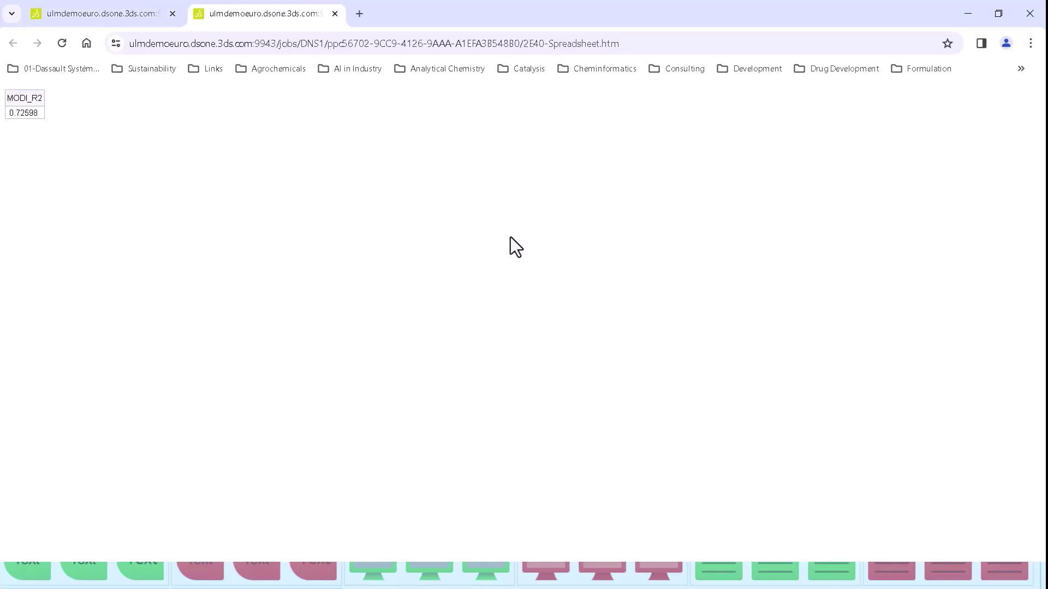
Close both MODI_R2 result tabs in Chrome and clear the canvas selection
{"action": "left_click", "coordinate": [335, 14]}
{"action": "left_click", "coordinate": [171, 14]}
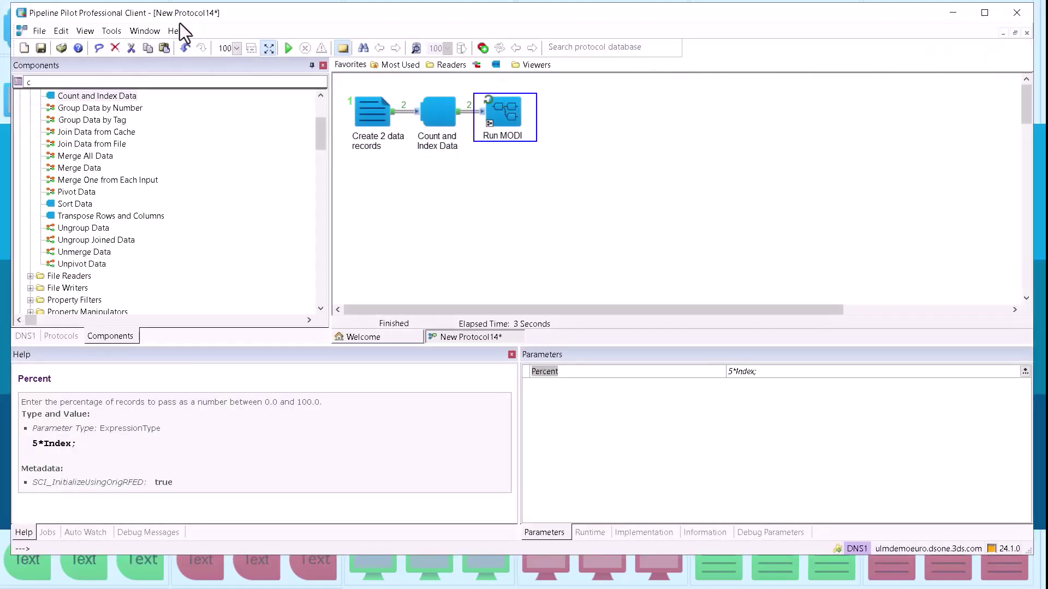
{"action": "left_click", "coordinate": [421, 199]}
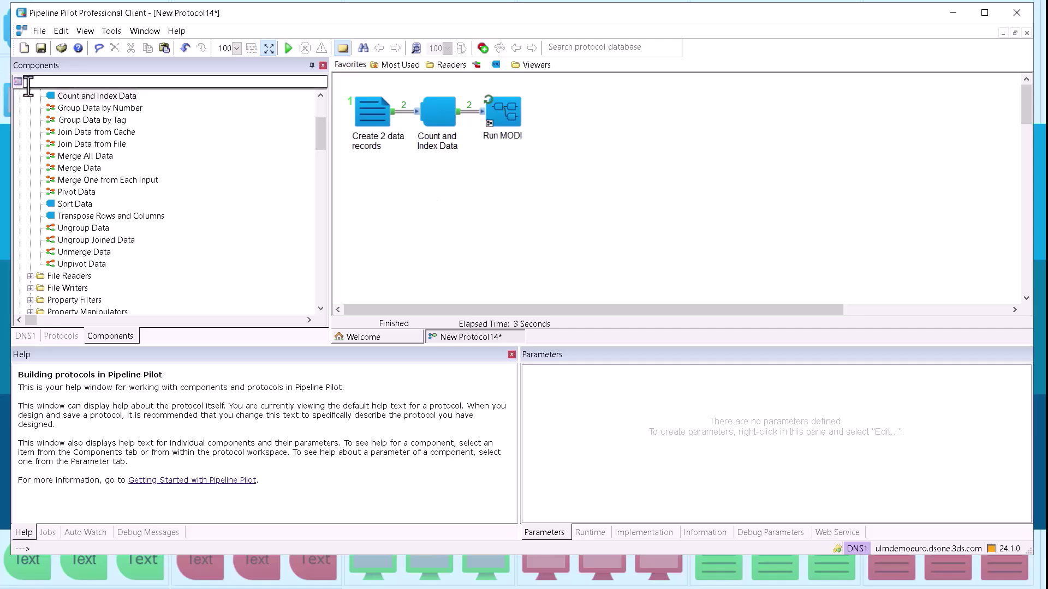
Add a Data Record Tree Viewer from the viewer favorites after Run MODI
{"action": "left_click", "coordinate": [502, 108]}
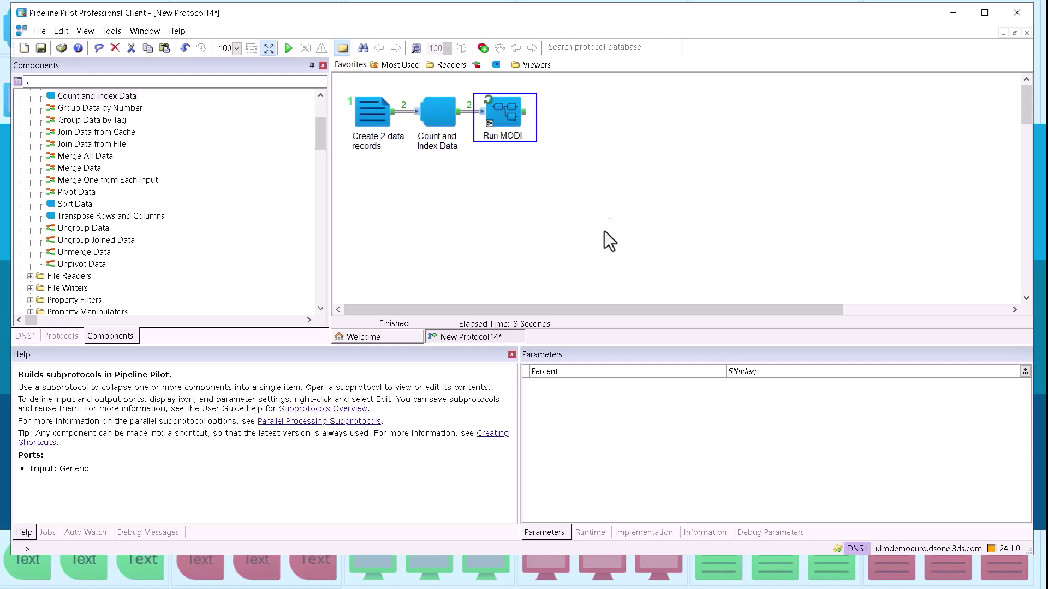
{"action": "left_click", "coordinate": [515, 197]}
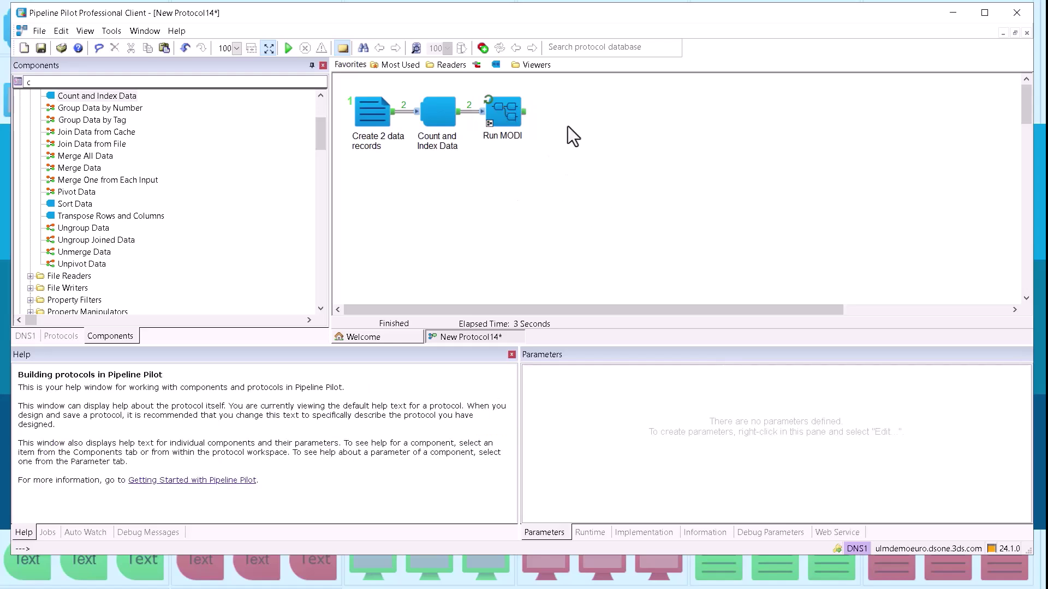
{"action": "left_click", "coordinate": [537, 69]}
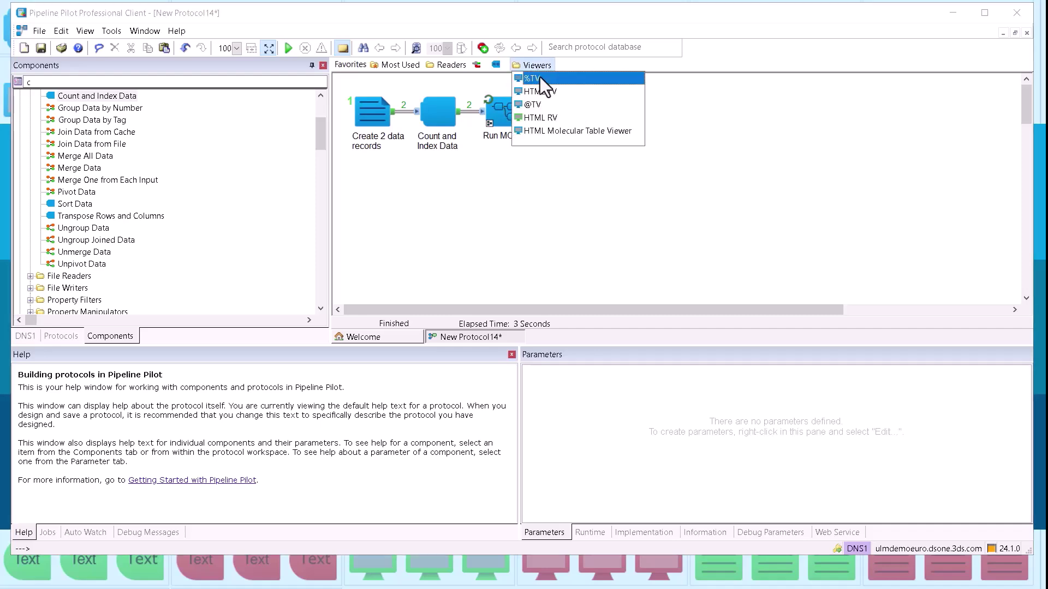
{"action": "left_click", "coordinate": [540, 76]}
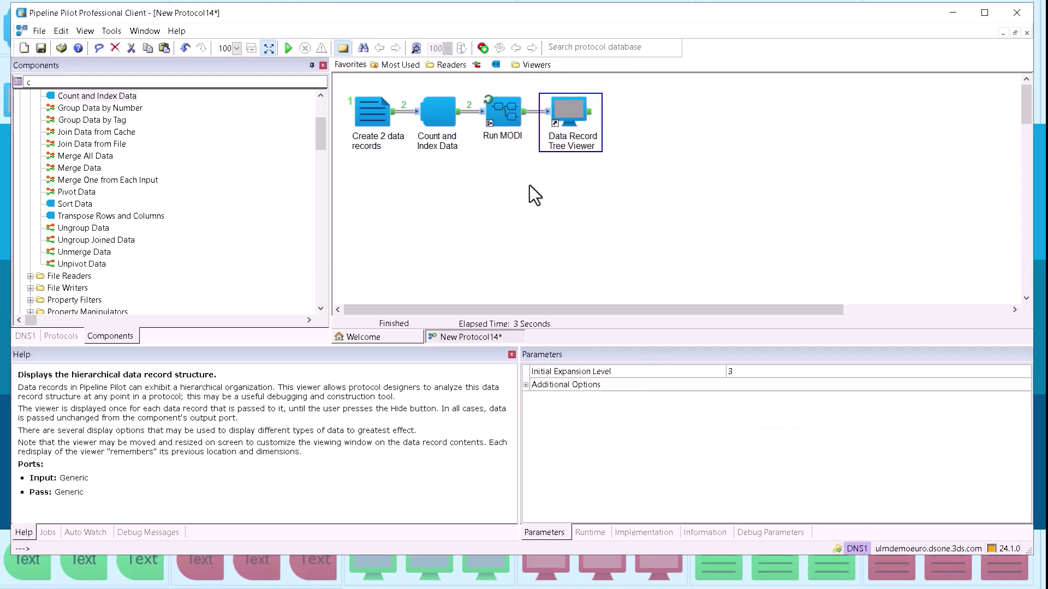
{"action": "left_click", "coordinate": [529, 185]}
{"action": "double_click", "coordinate": [505, 117]}
{"action": "left_click", "coordinate": [575, 111]}
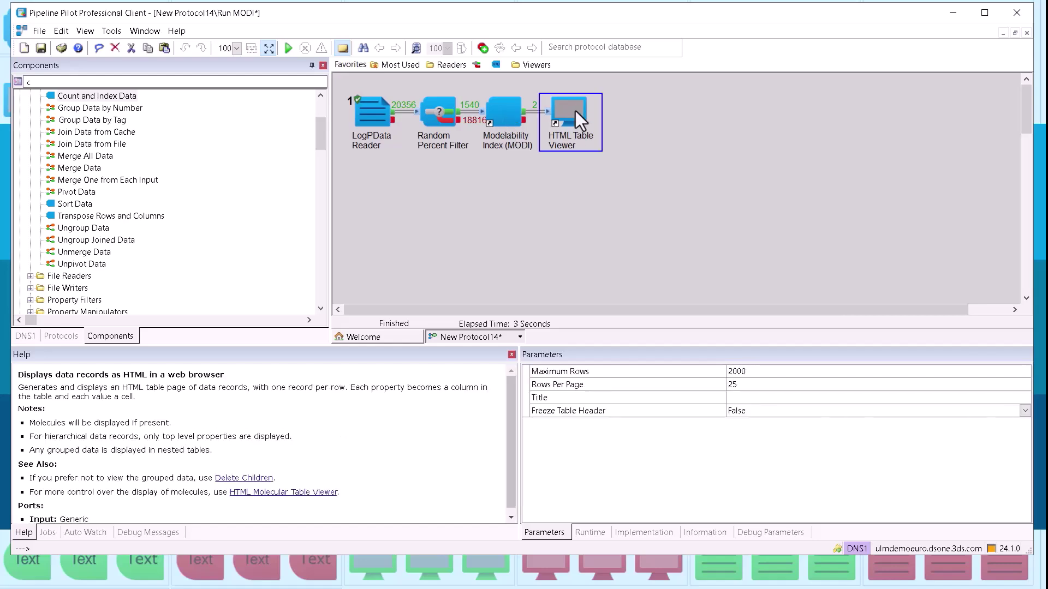
{"action": "key", "text": "Delete"}
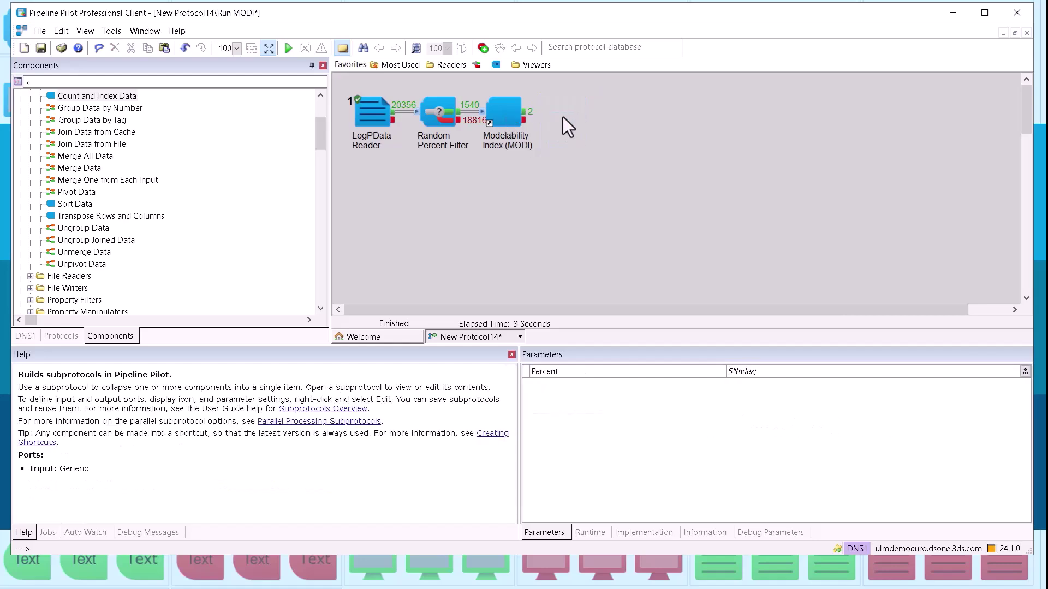
{"action": "left_click_drag", "start_coordinate": [496, 65], "coordinate": [567, 115]}
{"action": "left_click", "coordinate": [761, 371]}
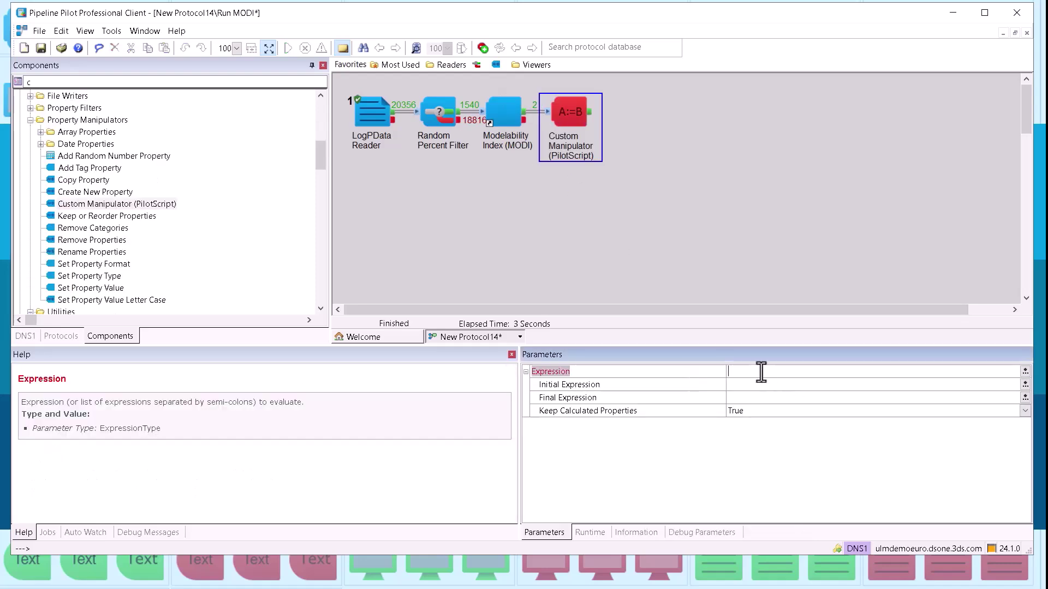
{"action": "type", "text": "Pr"}
{"action": "type", "text": "rcent :"}
{"action": "type", "text": " @Percent"}
{"action": "type", "text": ";"}
{"action": "left_click", "coordinate": [475, 223]}
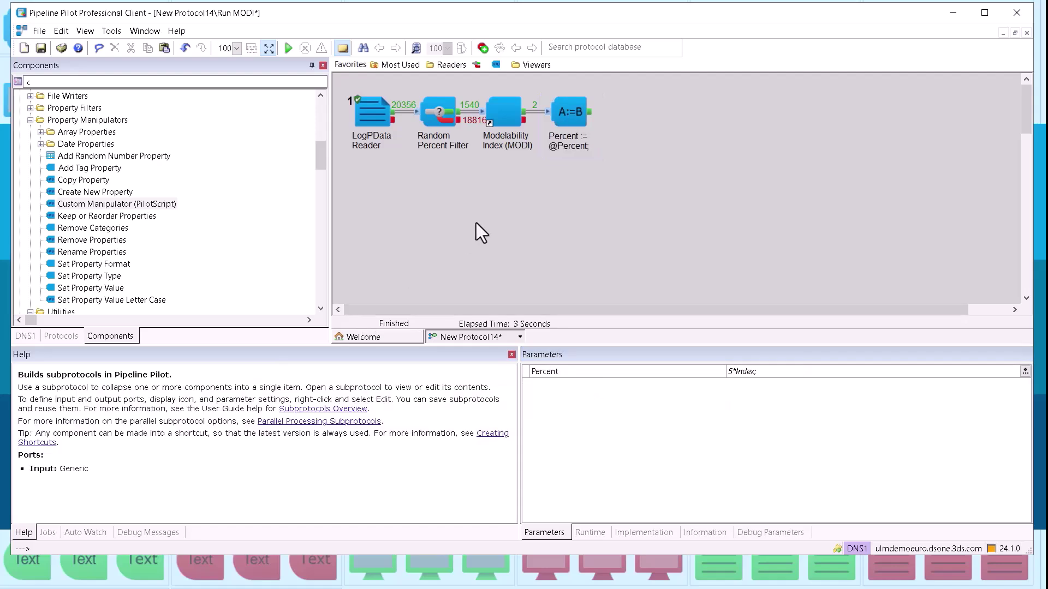
{"action": "left_click", "coordinate": [1025, 33]}
Insert Merge All Data between Run MODI and the tree viewer, then run the protocol
{"action": "left_click", "coordinate": [547, 222]}
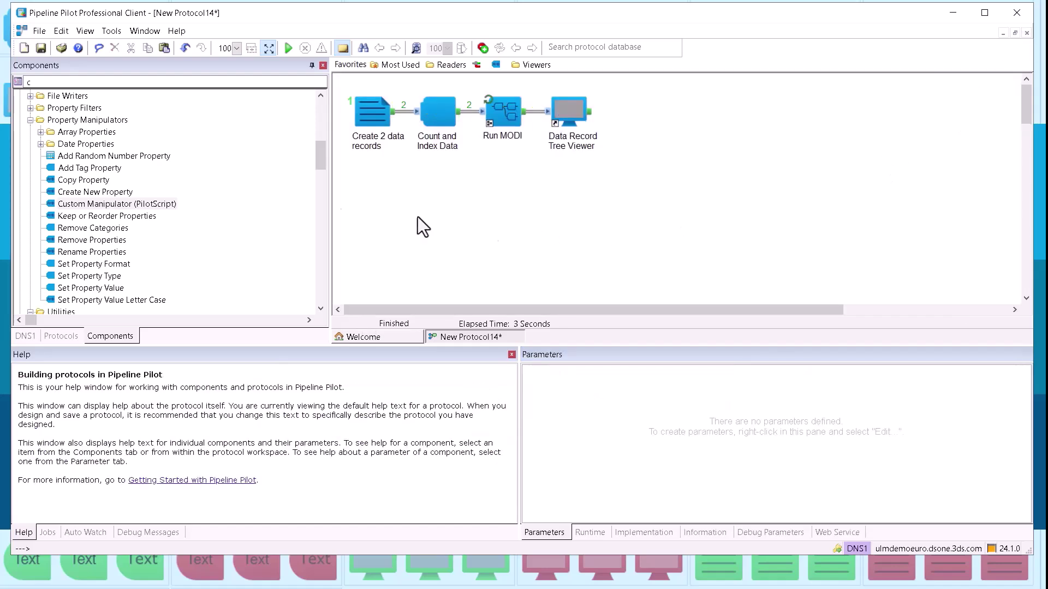
{"action": "left_click", "coordinate": [25, 81]}
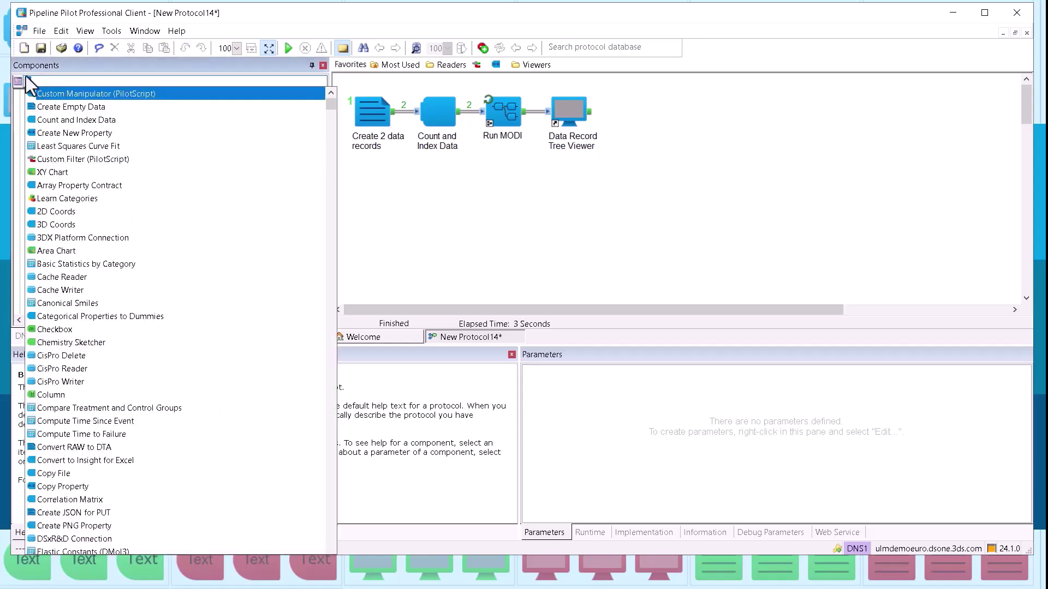
{"action": "key", "text": "BackSpace"}
{"action": "type", "text": "mer"}
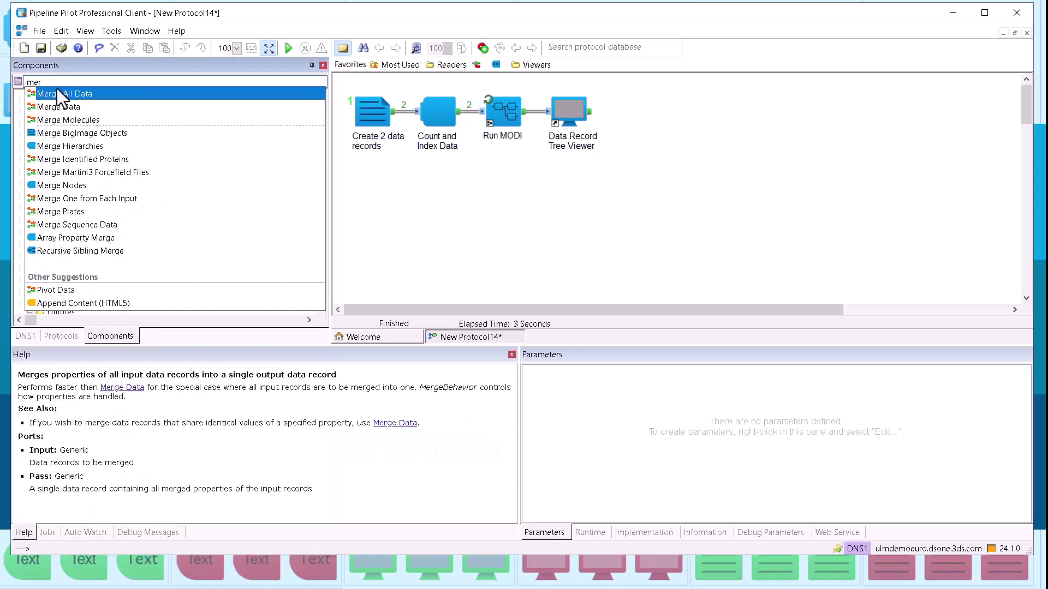
{"action": "left_click_drag", "start_coordinate": [72, 96], "coordinate": [539, 116]}
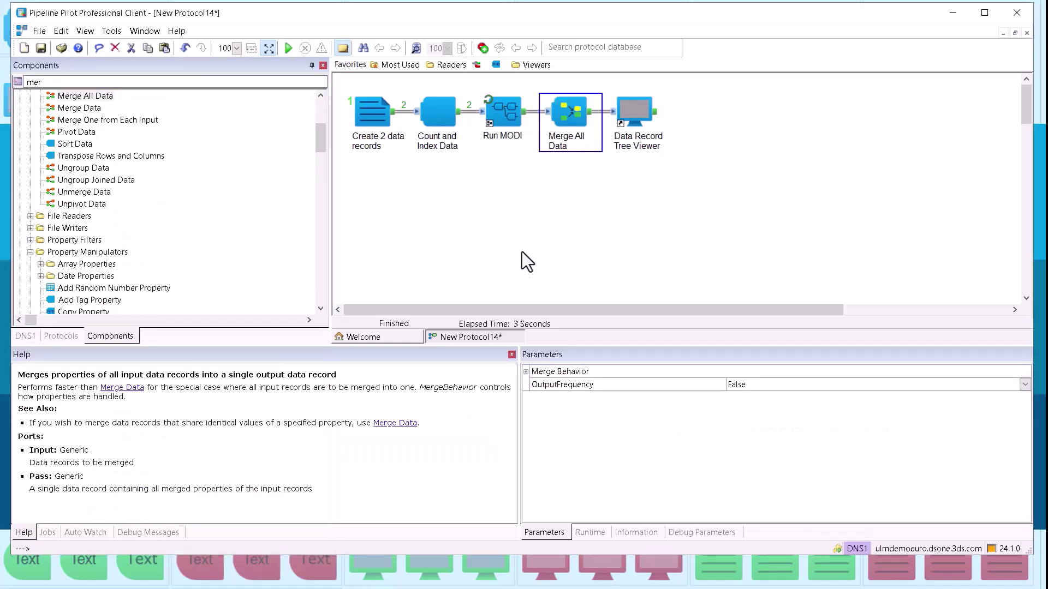
{"action": "left_click", "coordinate": [521, 251]}
{"action": "left_click", "coordinate": [288, 48]}
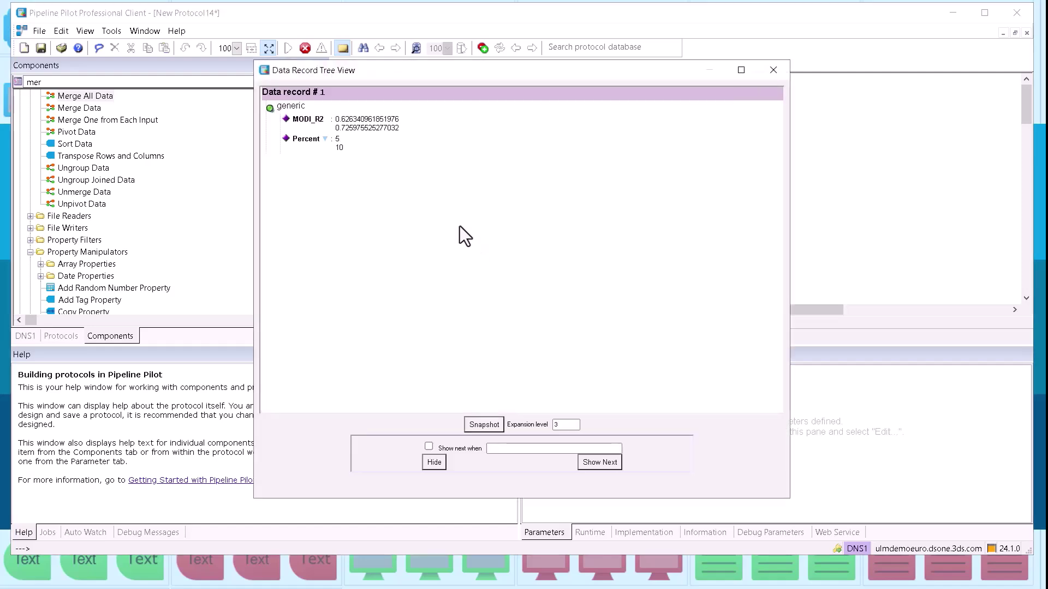
Check the merged record's MODI_R2 values in the tree view, then close the tree view
{"action": "left_click", "coordinate": [325, 120]}
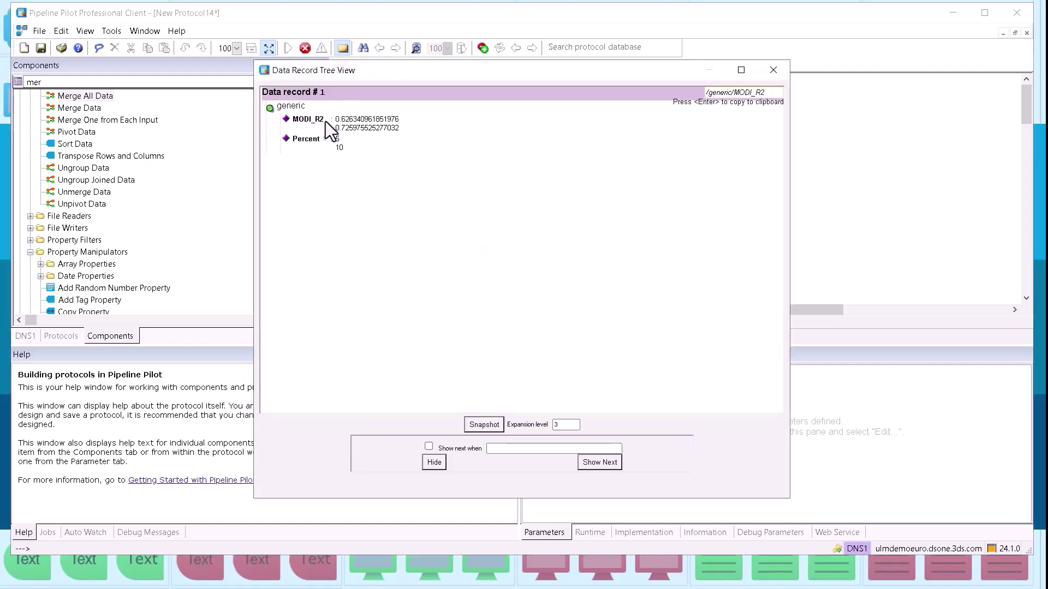
{"action": "left_click", "coordinate": [774, 71]}
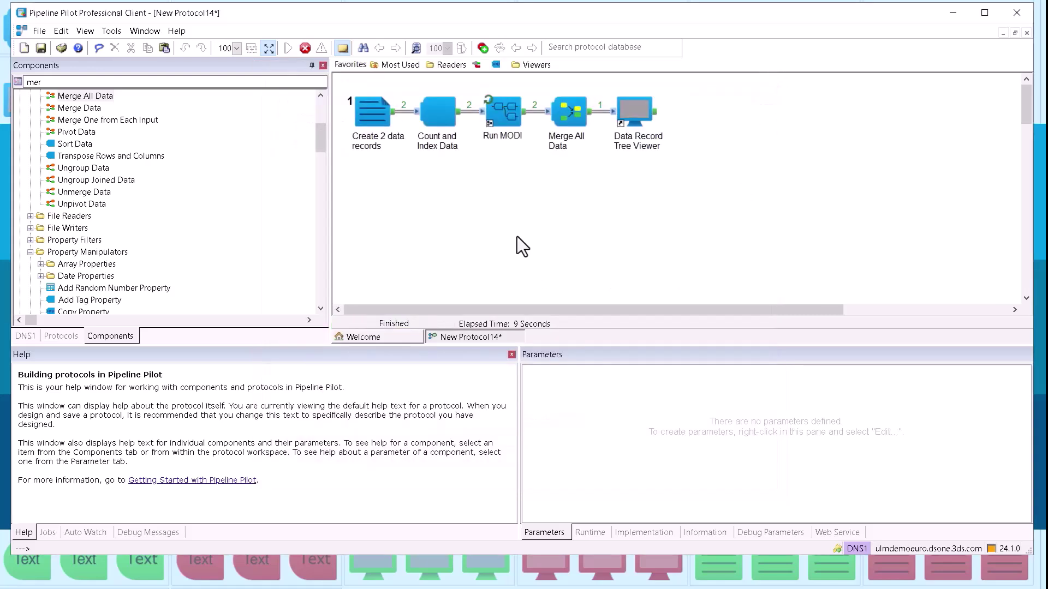
{"action": "left_click", "coordinate": [635, 114]}
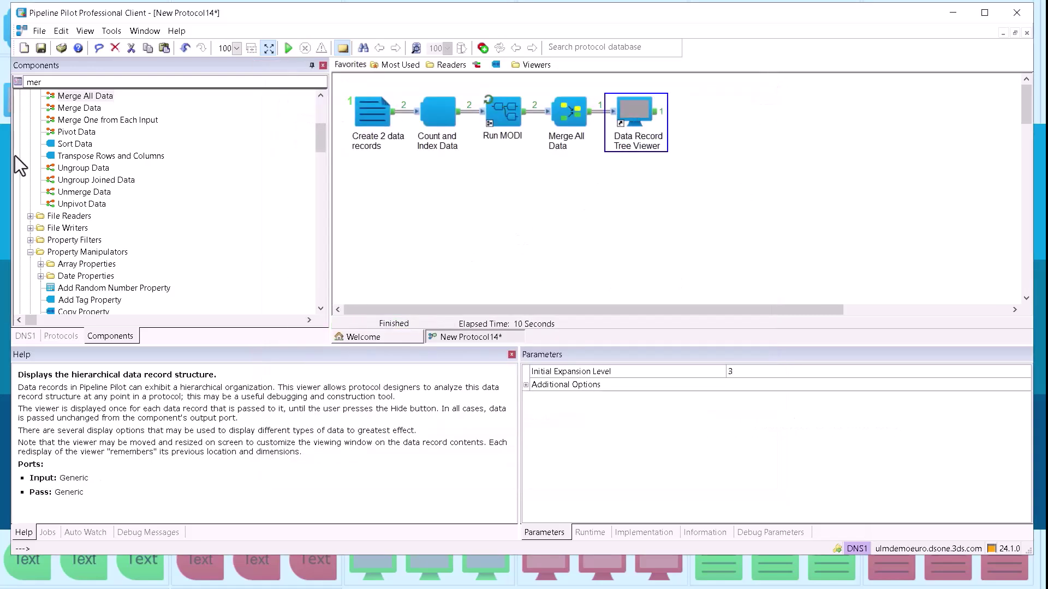
Insert a Least Squares Curve Fit before the Data Record Tree Viewer
{"action": "left_click", "coordinate": [19, 85]}
{"action": "key", "text": "BackSpace"}
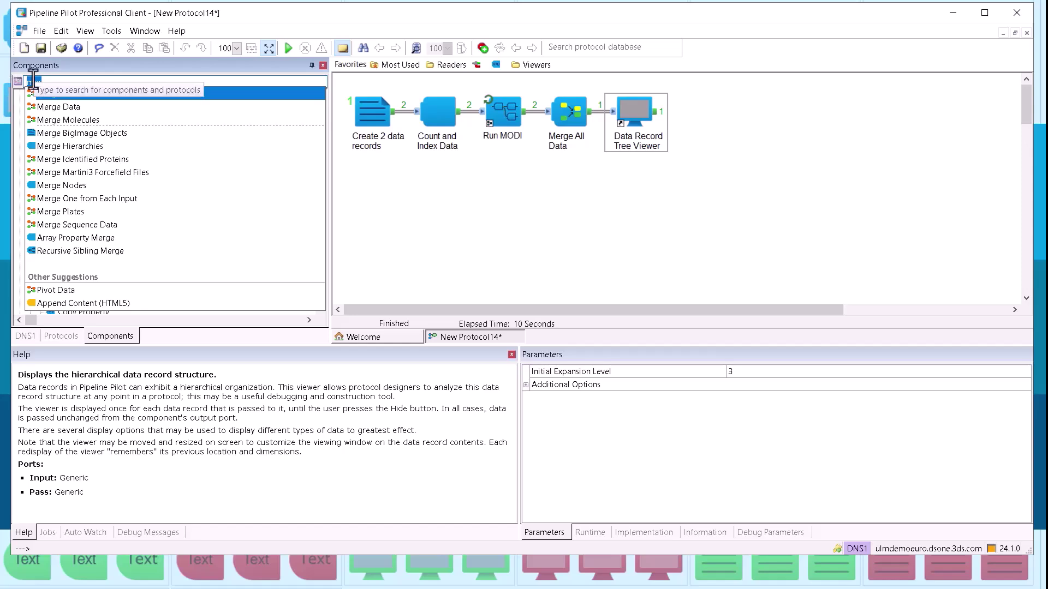
{"action": "type", "text": "lea"}
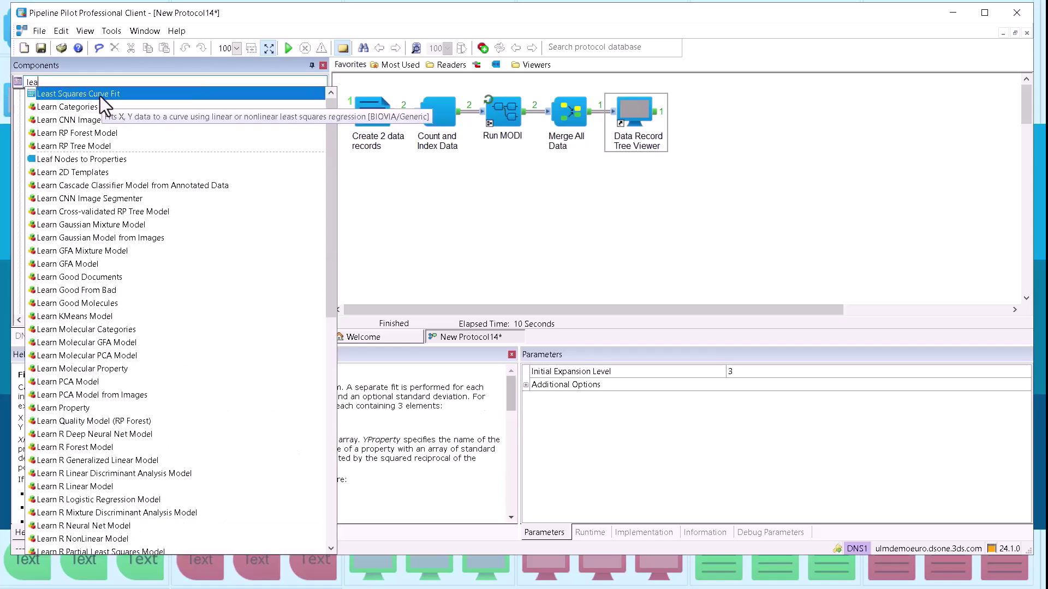
{"action": "left_click_drag", "start_coordinate": [100, 96], "coordinate": [613, 115]}
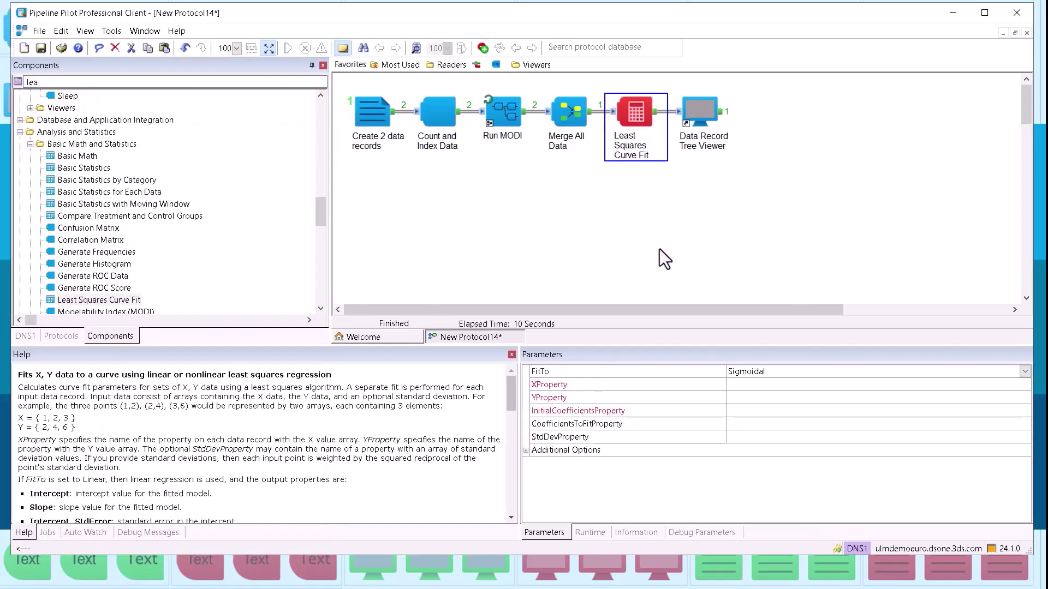
Set the curve fit to Exponential with XProperty Percent and YProperty MODI_R2
{"action": "left_click", "coordinate": [752, 386]}
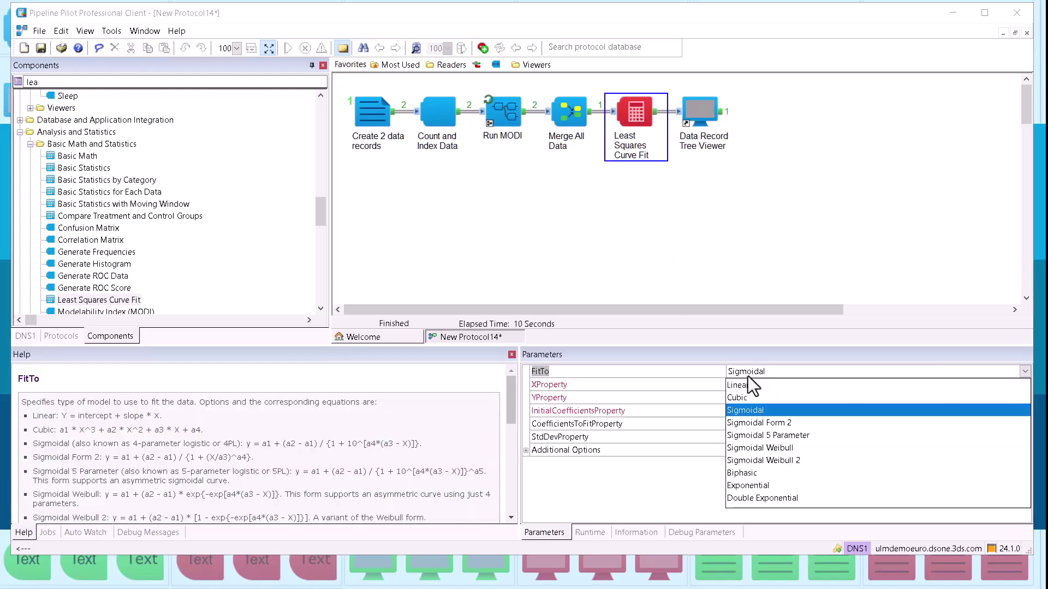
{"action": "left_click", "coordinate": [737, 486]}
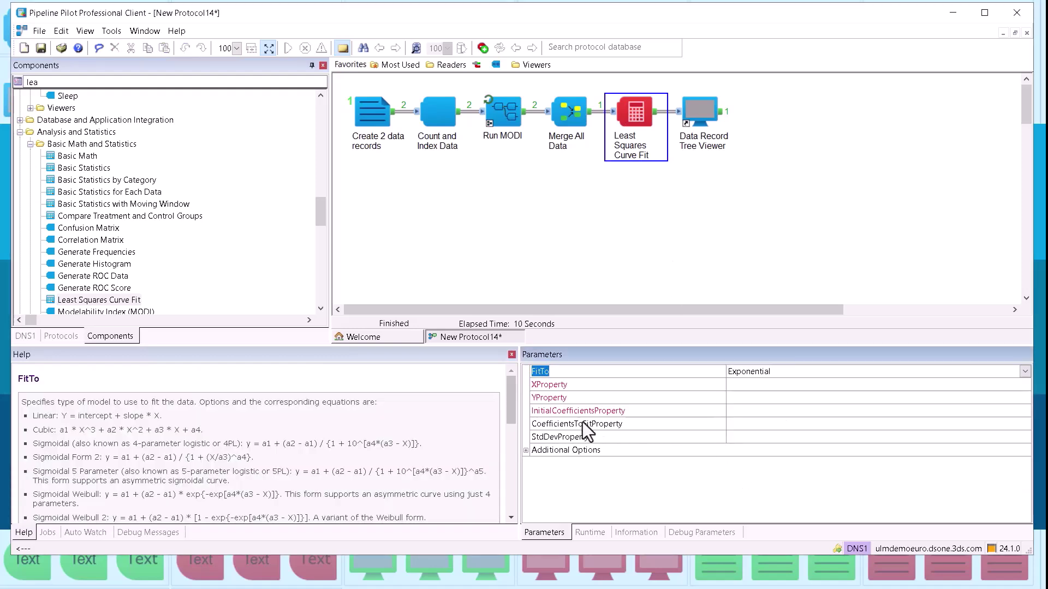
{"action": "left_click", "coordinate": [752, 385]}
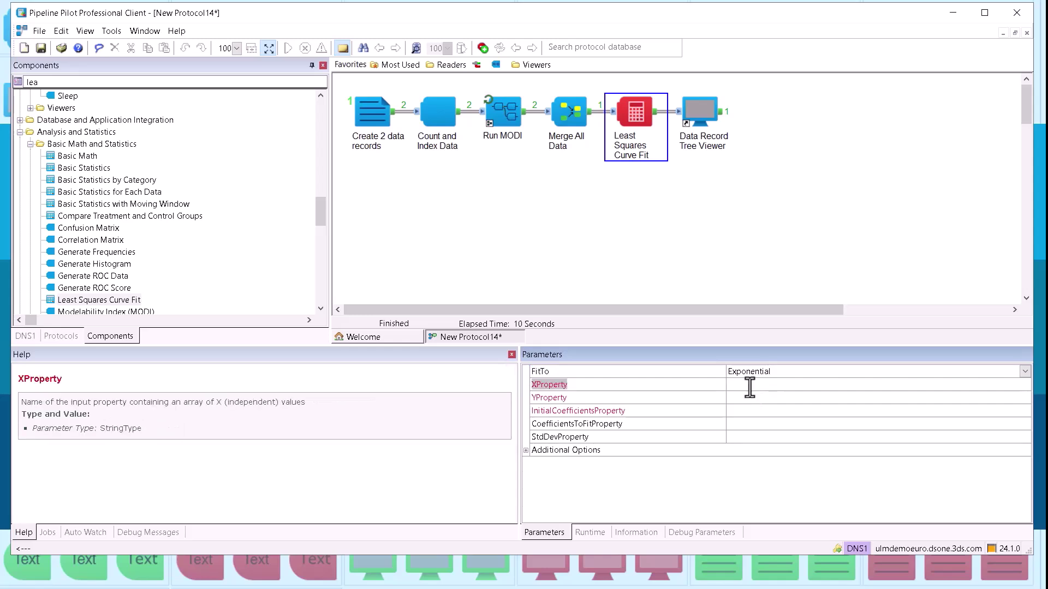
{"action": "type", "text": "Percent"}
{"action": "key", "text": "Return"}
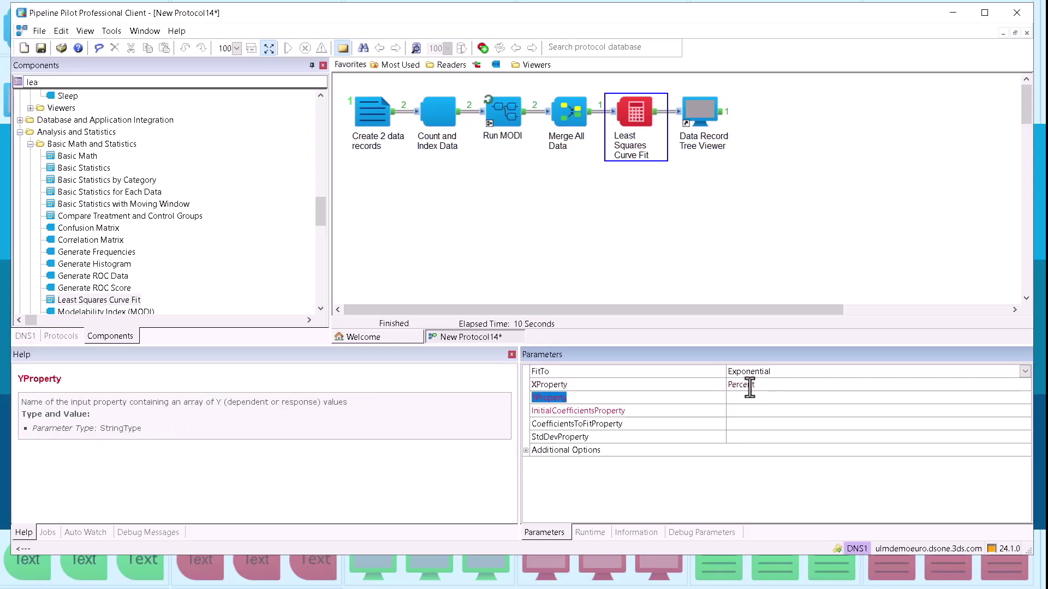
{"action": "key", "text": "Tab"}
{"action": "type", "text": "MODI_R2"}
{"action": "key", "text": "Return"}
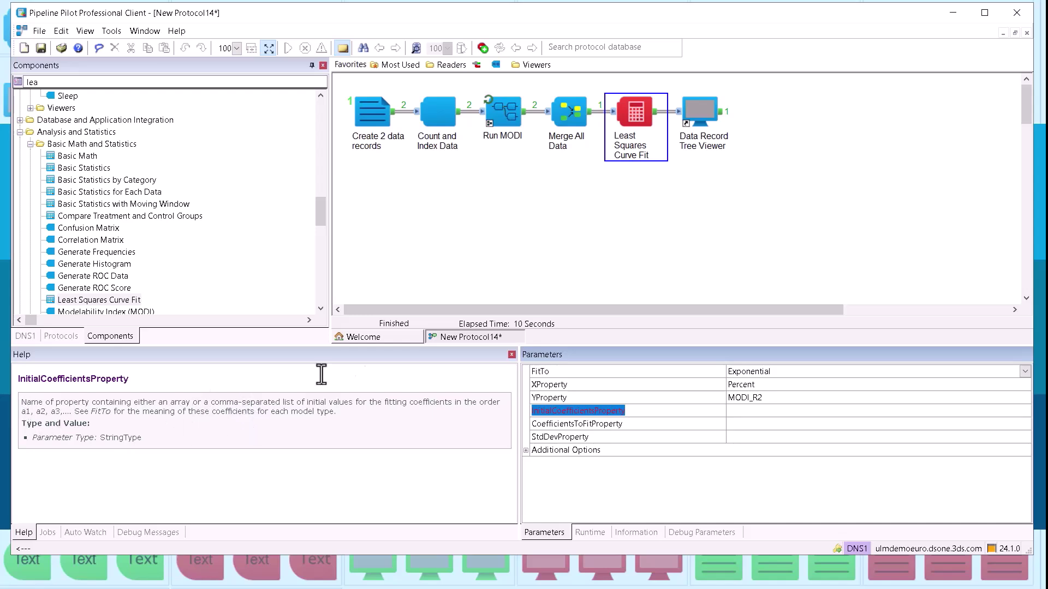
Insert a Create New Property step named IC with default value 0.8,-1,1 before the curve fit
{"action": "left_click", "coordinate": [602, 246]}
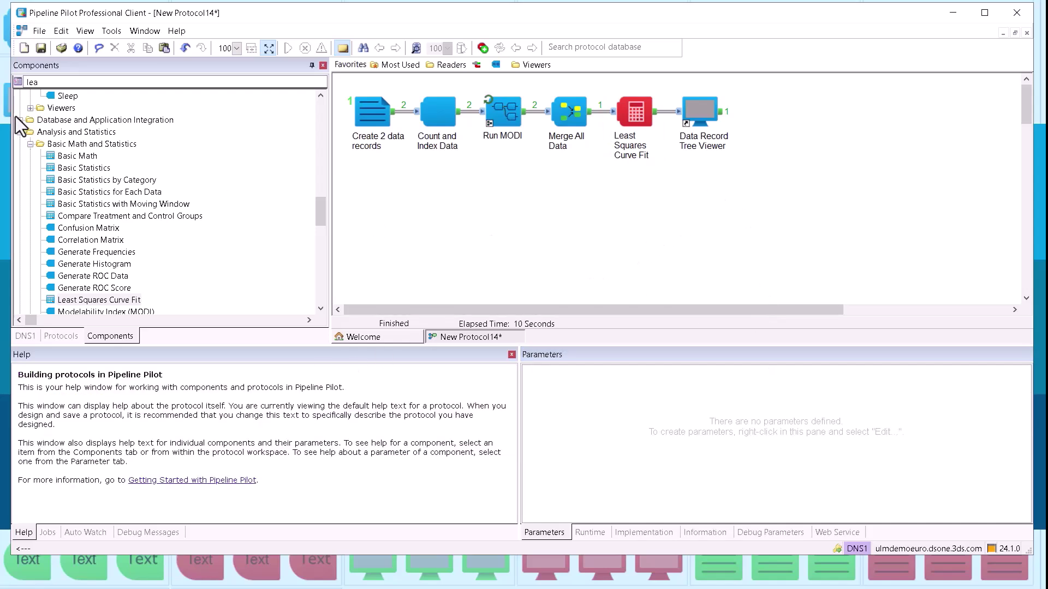
{"action": "left_click", "coordinate": [17, 83]}
{"action": "type", "text": "cre"}
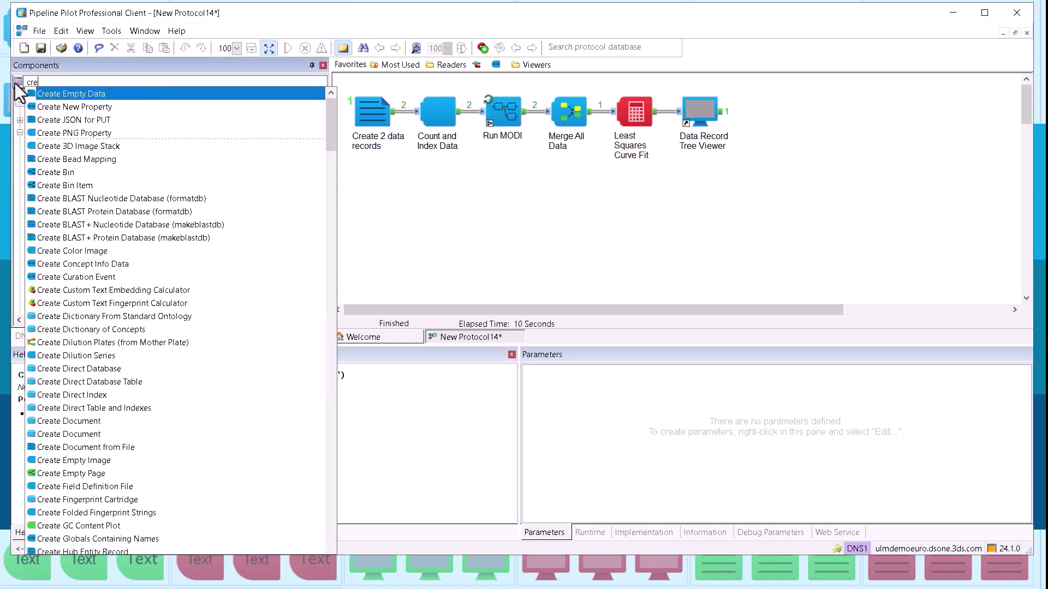
{"action": "left_click_drag", "start_coordinate": [78, 107], "coordinate": [603, 129]}
{"action": "left_click", "coordinate": [746, 374]}
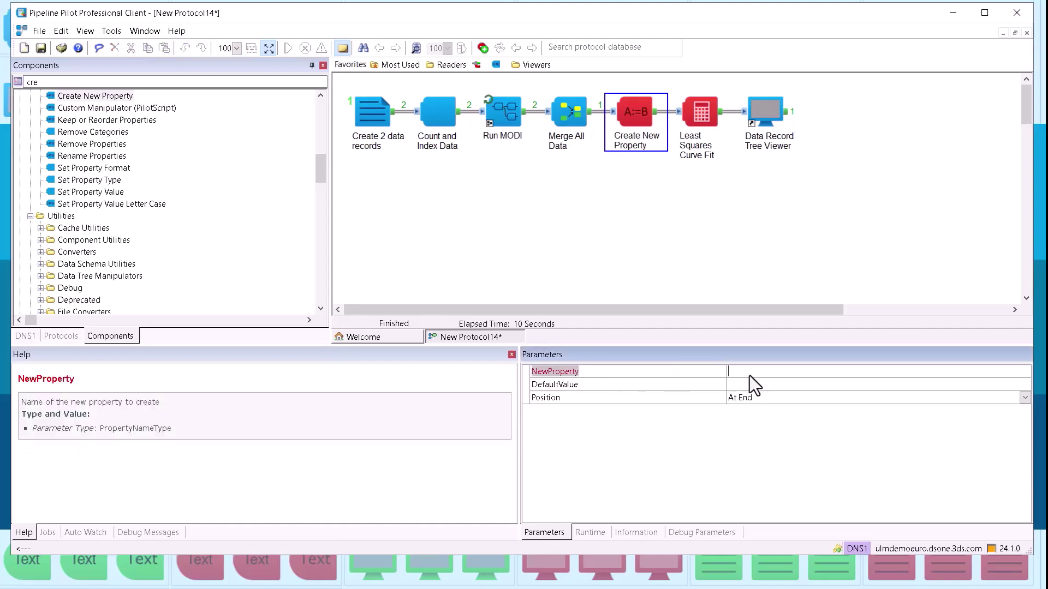
{"action": "type", "text": "IC"}
{"action": "key", "text": "Return"}
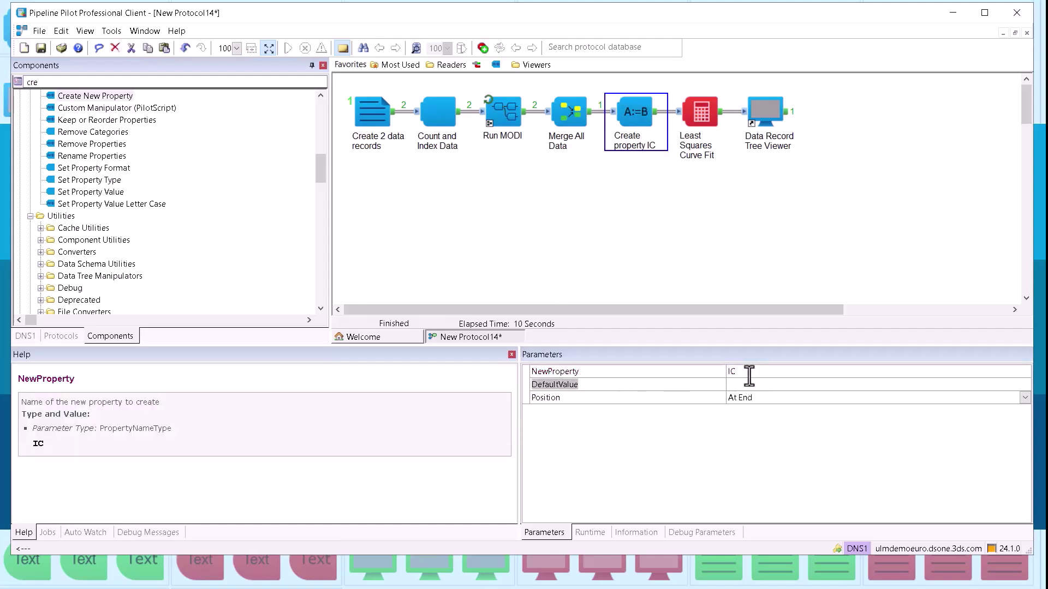
{"action": "left_click", "coordinate": [743, 384]}
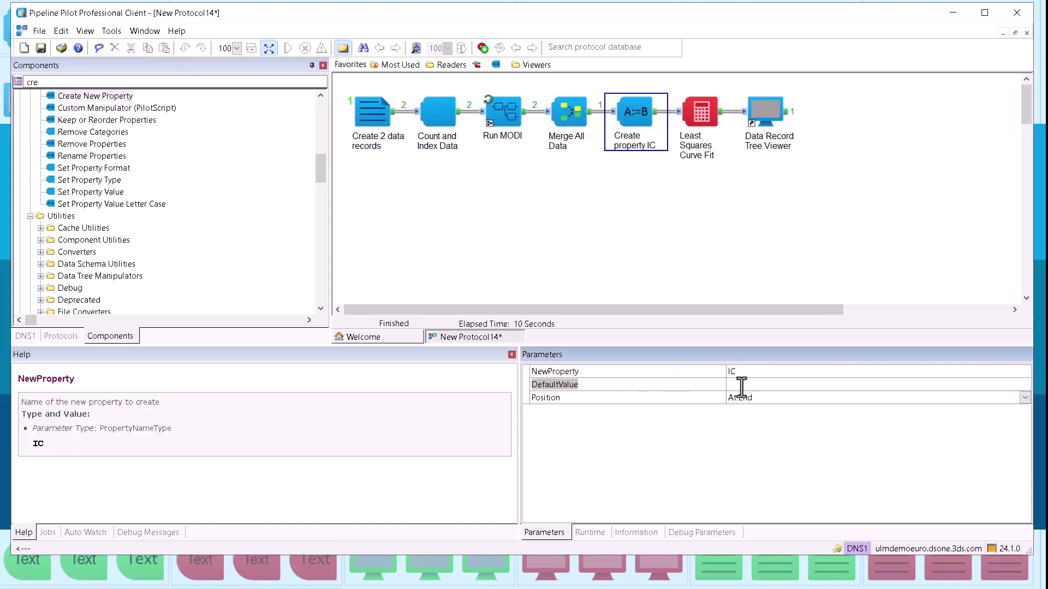
{"action": "type", "text": "0.8,-1, 1,"}
{"action": "type", "text": "1,"}
{"action": "key", "text": "Return"}
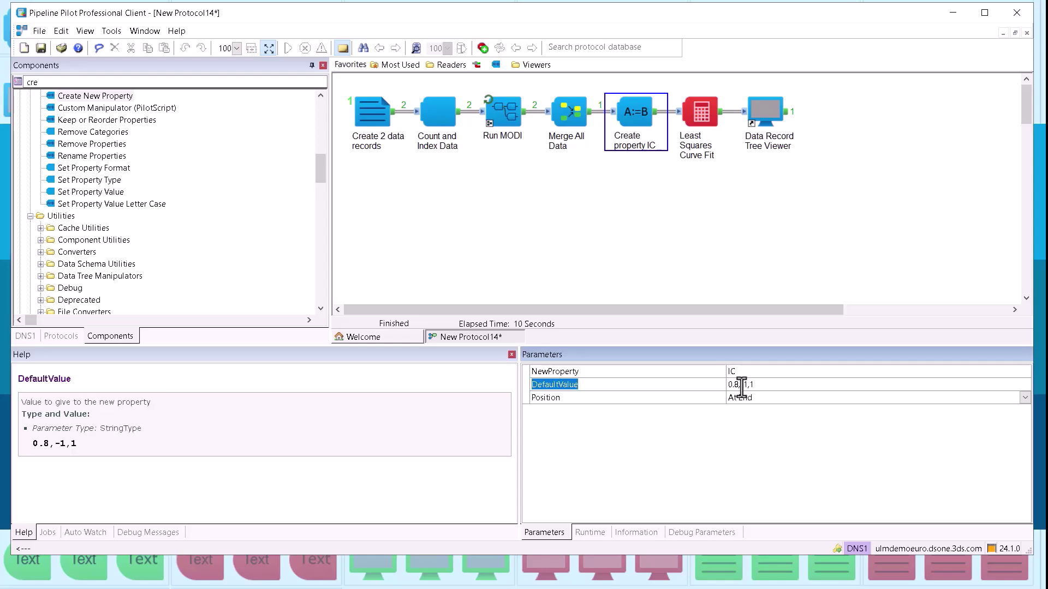
Set the Least Squares Curve Fit's InitialCoefficientsProperty to IC
{"action": "left_click", "coordinate": [697, 108]}
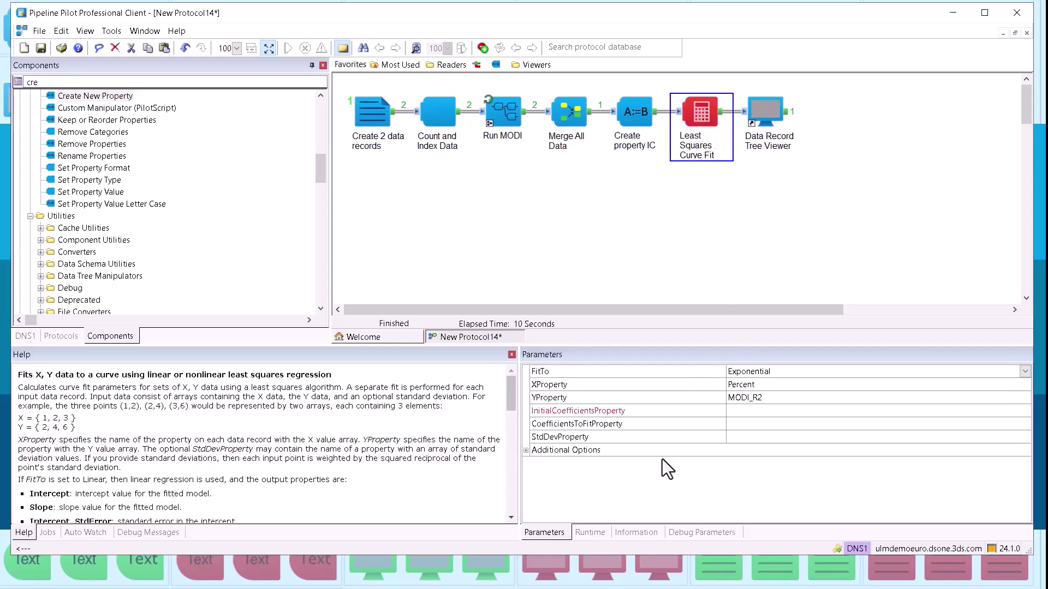
{"action": "left_click", "coordinate": [773, 410]}
{"action": "type", "text": "IC"}
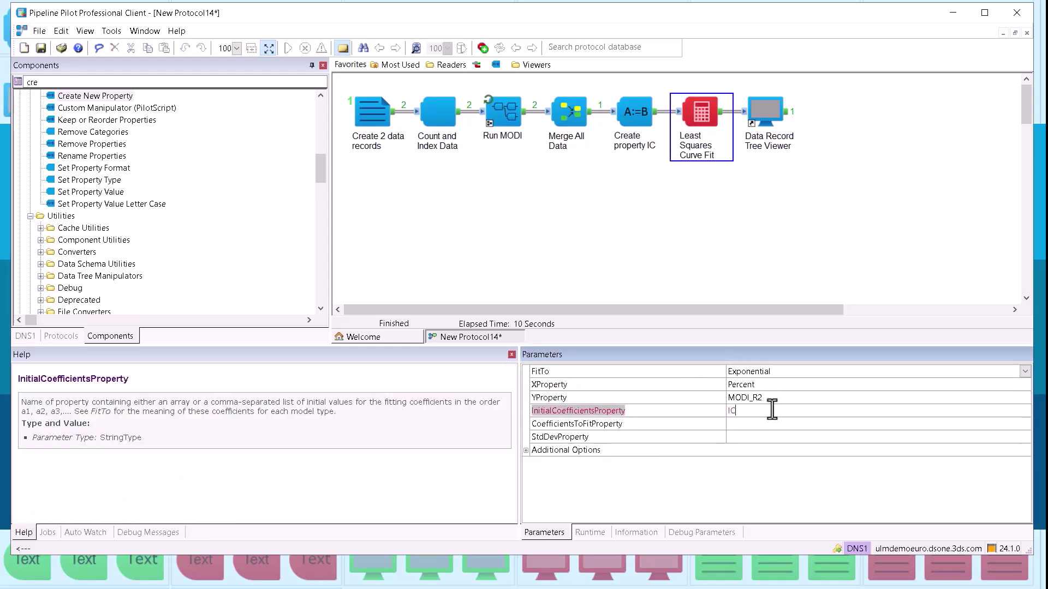
{"action": "key", "text": "Return"}
Set the tree viewer's Array Value Layout to Horizontal
{"action": "left_click", "coordinate": [753, 109]}
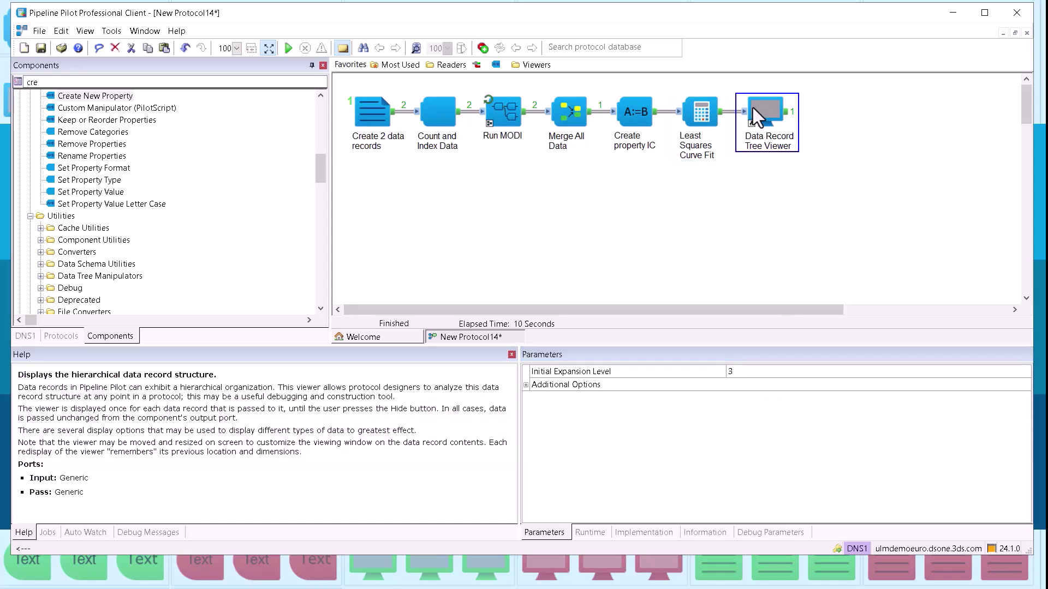
{"action": "left_click", "coordinate": [527, 383]}
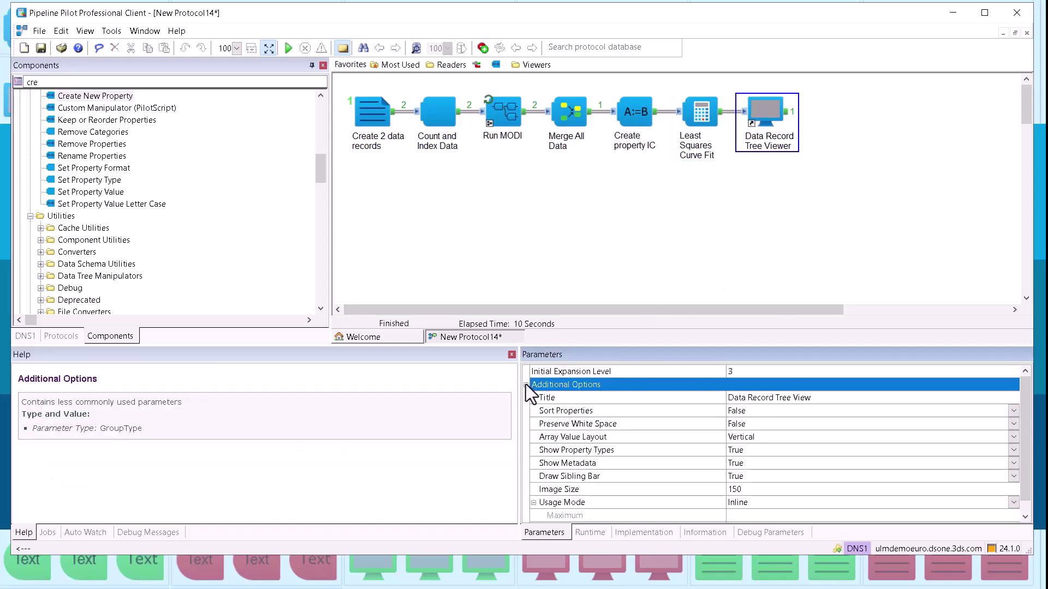
{"action": "left_click", "coordinate": [751, 436]}
{"action": "left_click", "coordinate": [750, 436]}
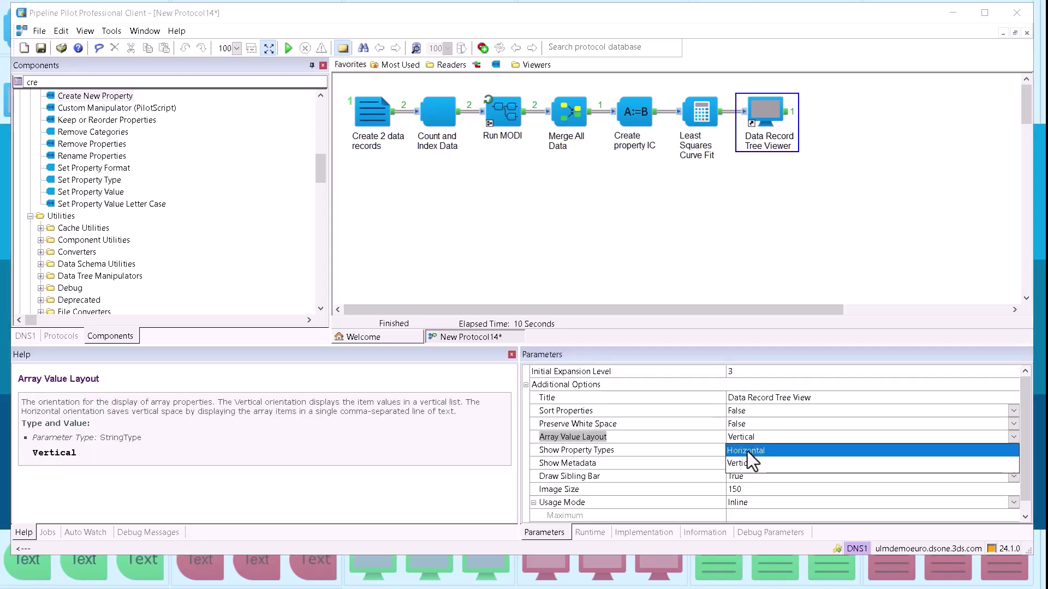
{"action": "left_click", "coordinate": [747, 451]}
{"action": "left_click", "coordinate": [436, 227]}
Change NumberToGenerate from 2 to 5 and set a checkpoint on Run MODI
{"action": "left_click", "coordinate": [376, 121]}
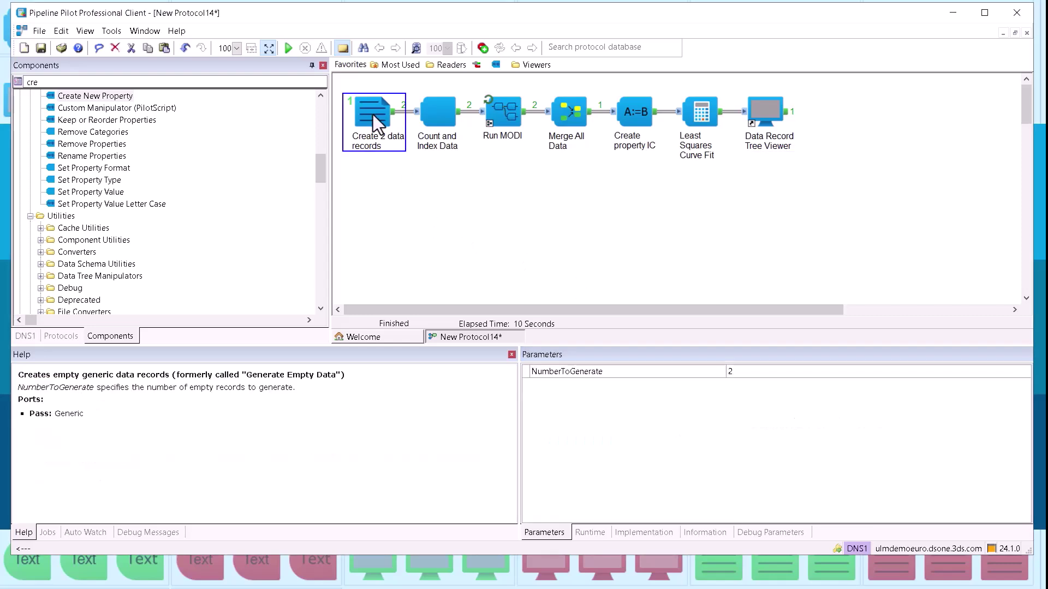
{"action": "left_click", "coordinate": [758, 371]}
{"action": "key", "text": "BackSpace"}
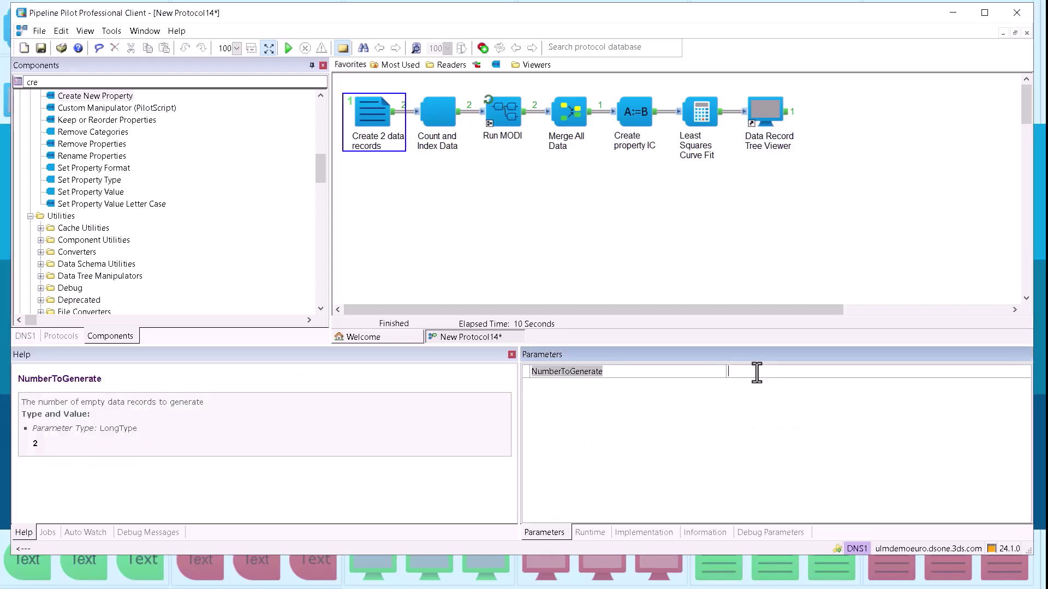
{"action": "type", "text": "5"}
{"action": "key", "text": "Return"}
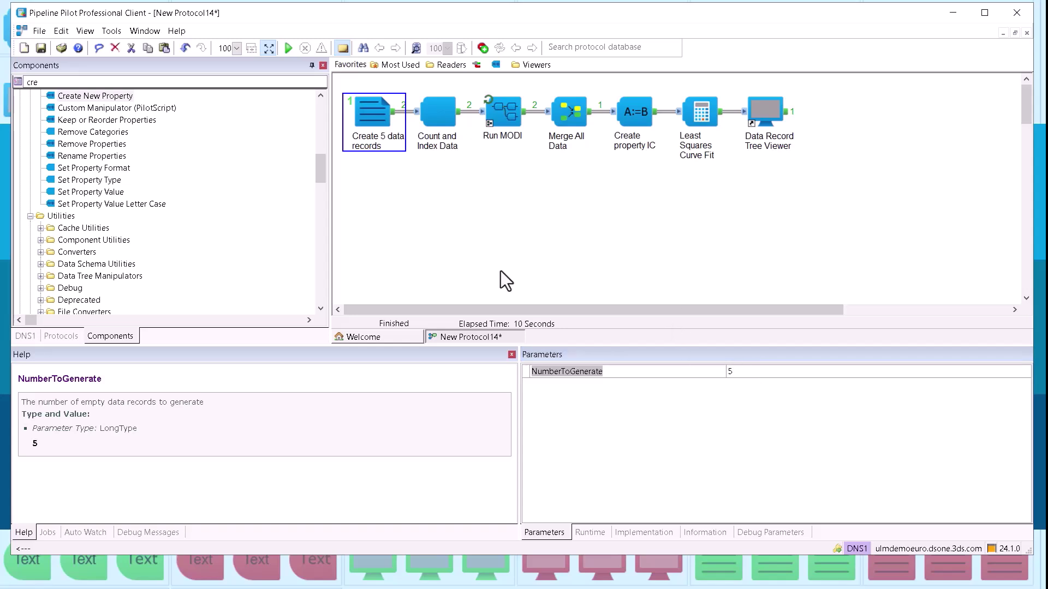
{"action": "right_click", "coordinate": [496, 114]}
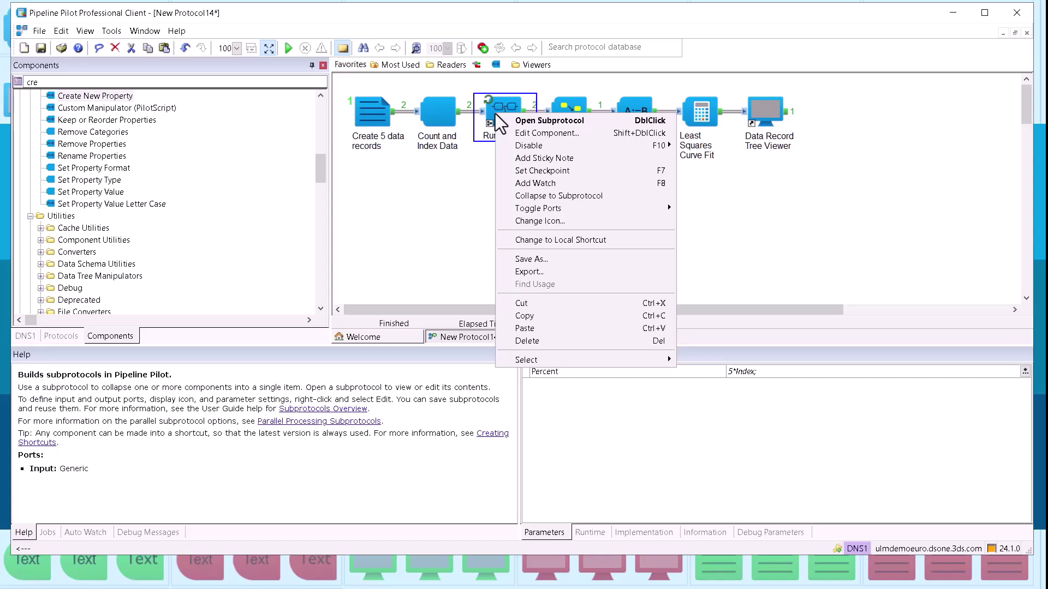
{"action": "left_click", "coordinate": [566, 171]}
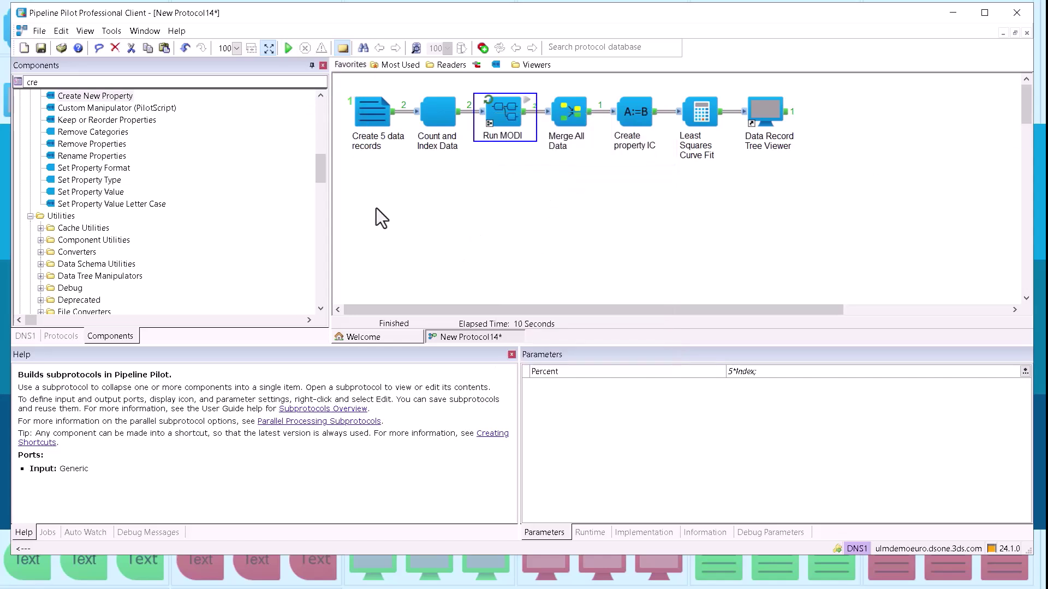
Run the protocol, snapshot the fitted data record (Rsquared 0.99782), and hide the viewer
{"action": "left_click", "coordinate": [289, 49]}
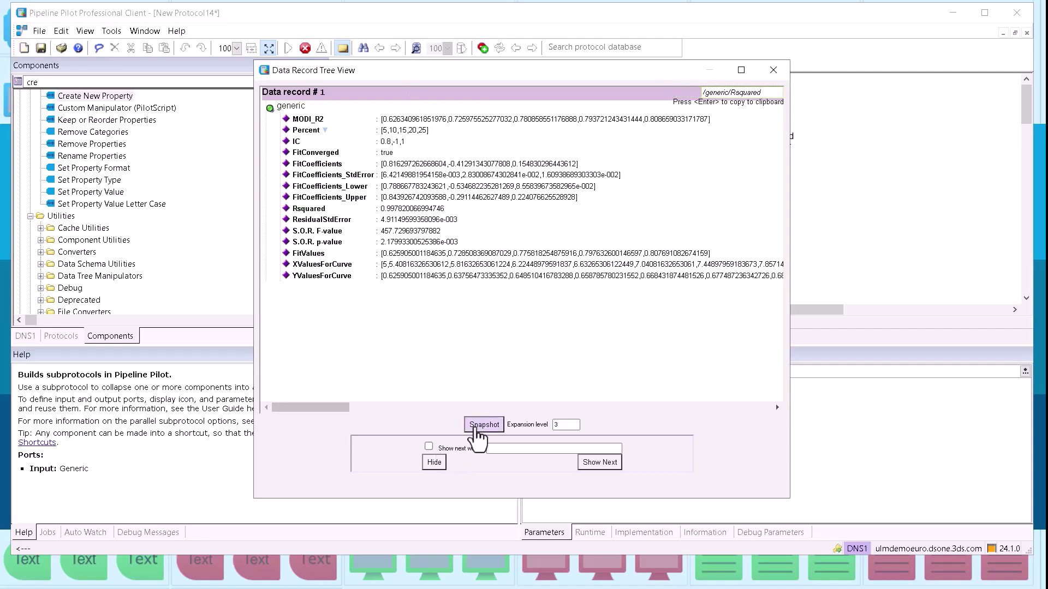
{"action": "left_click", "coordinate": [482, 425]}
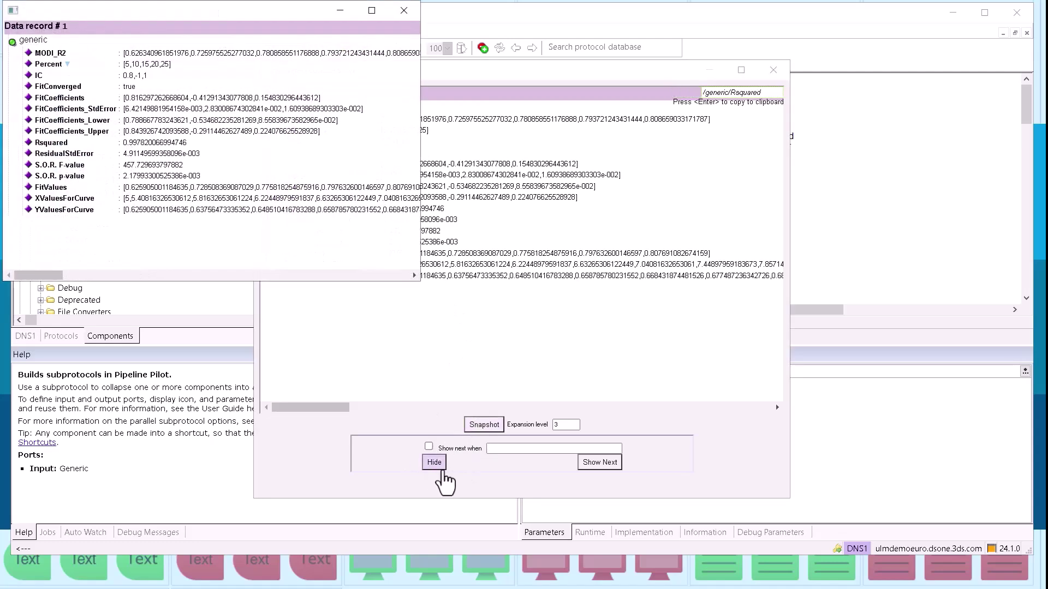
{"action": "left_click", "coordinate": [431, 467]}
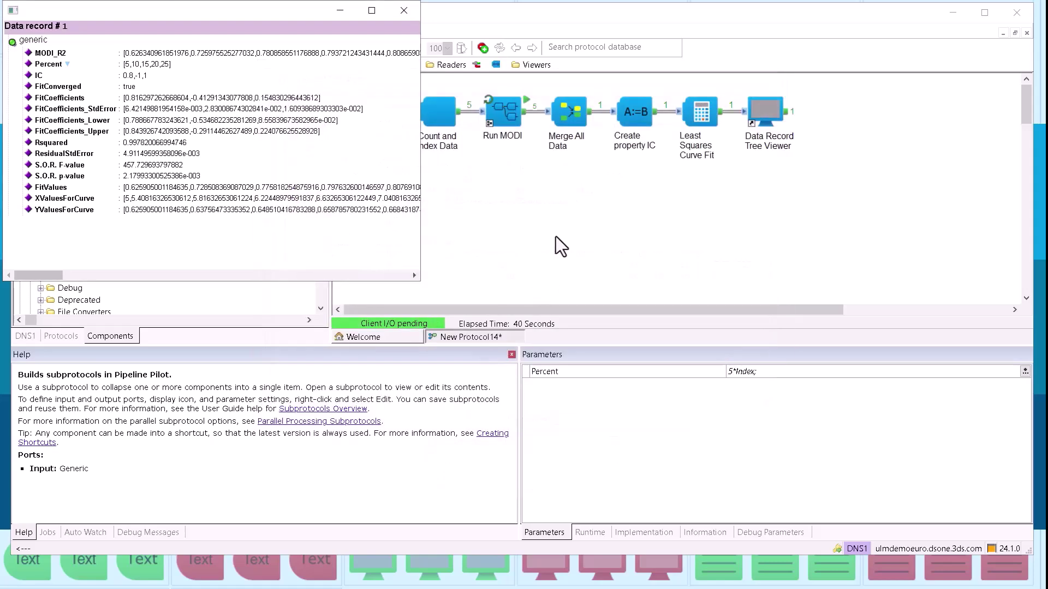
{"action": "left_click", "coordinate": [556, 237]}
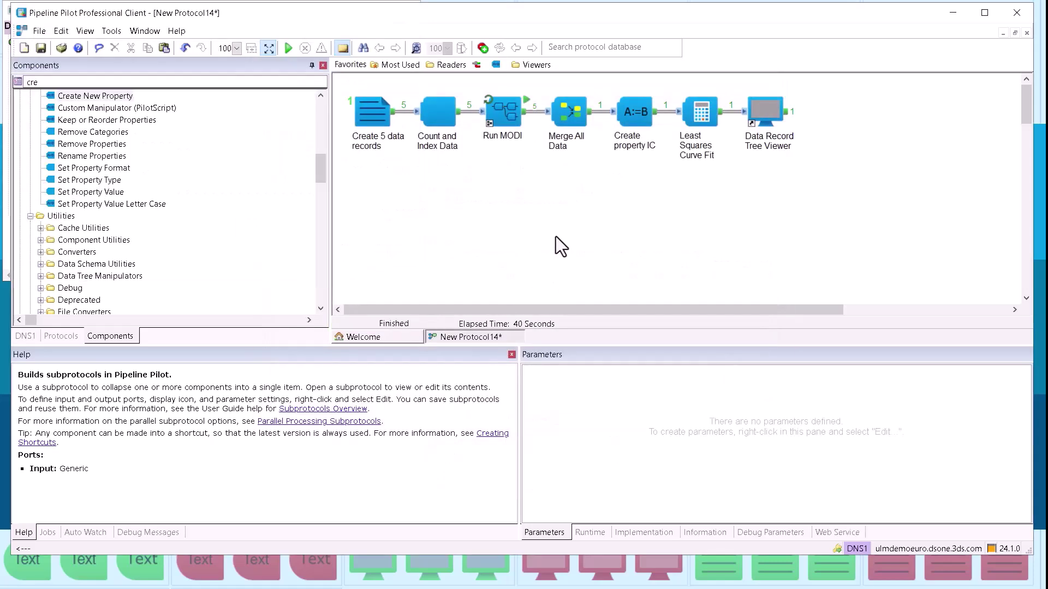
Open the Jobs list and switch to the HTML Report1.htm MODI_R2 vs Percent chart
{"action": "left_click", "coordinate": [49, 533]}
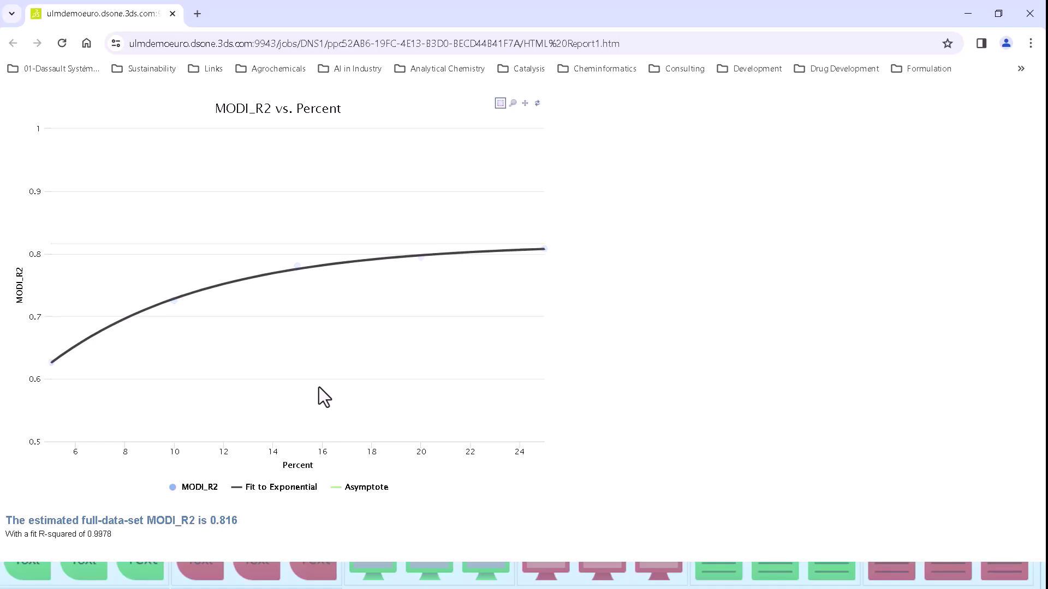
{"action": "key", "text": "alt+Tab"}
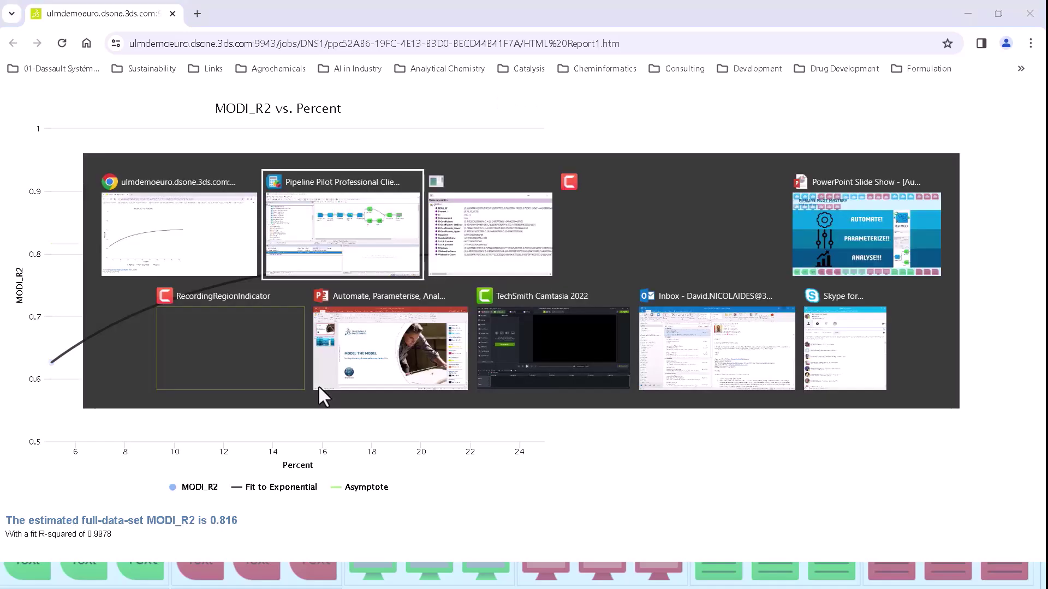
Return to Pipeline Pilot and review the XY Chart component's parameters in the Atomate, Parameterize, Analyse protocol
{"action": "left_click", "coordinate": [375, 255]}
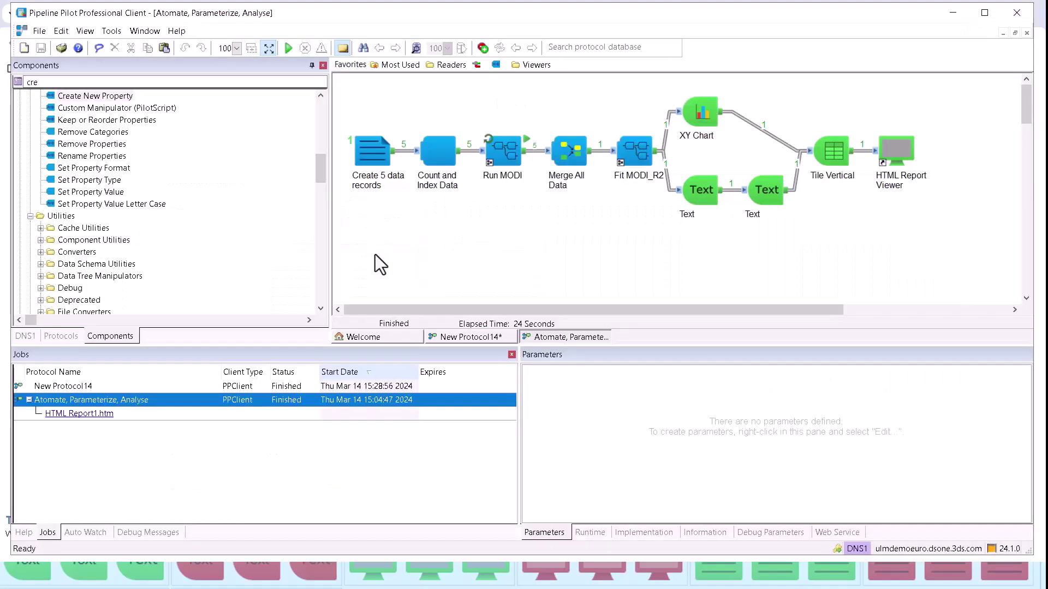
{"action": "left_click", "coordinate": [699, 116]}
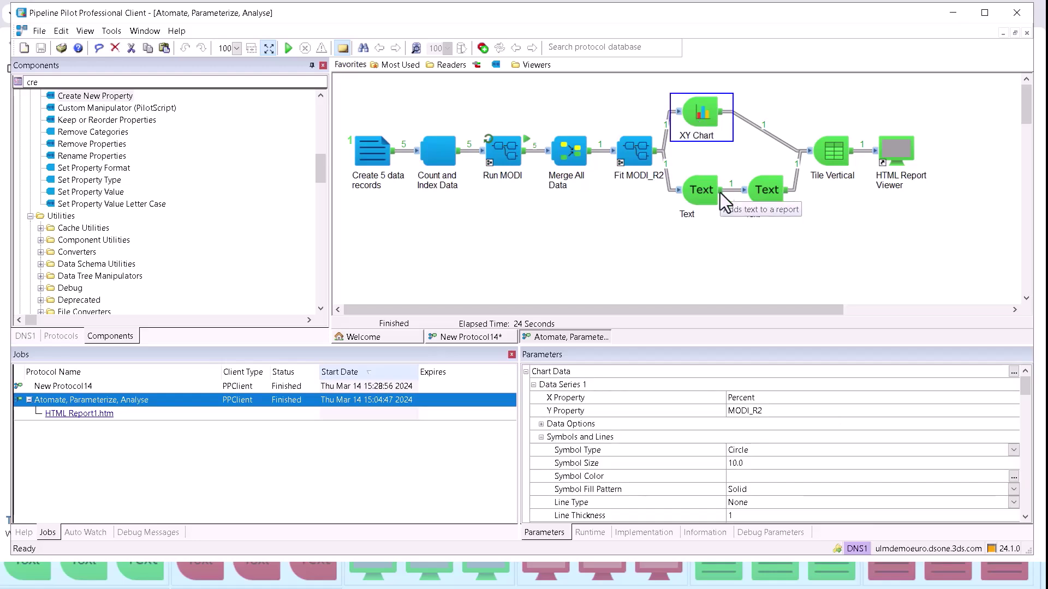
{"action": "left_click", "coordinate": [539, 237]}
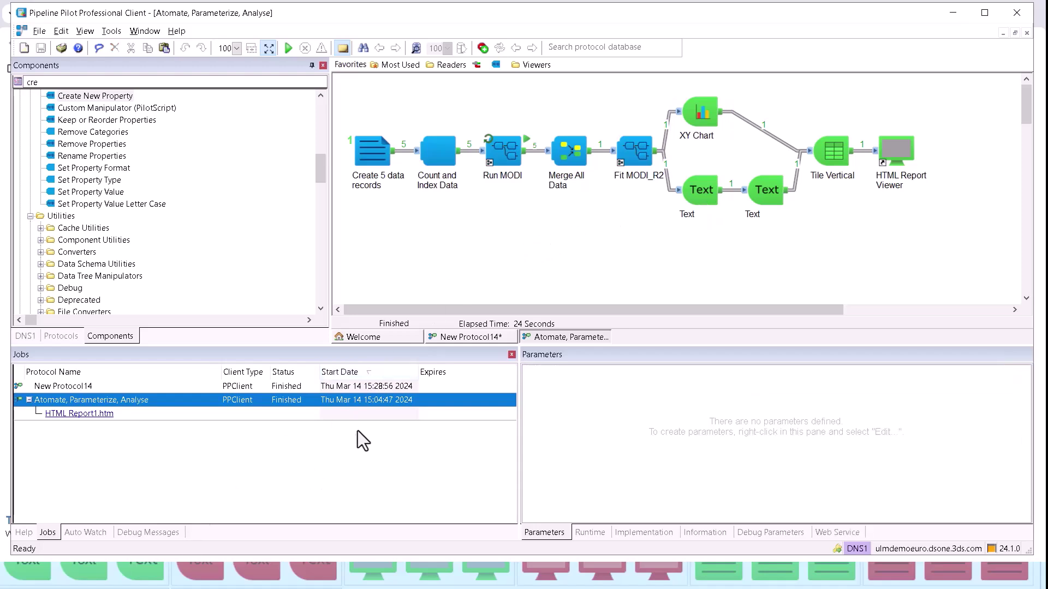
{"action": "key", "text": "alt+Tab"}
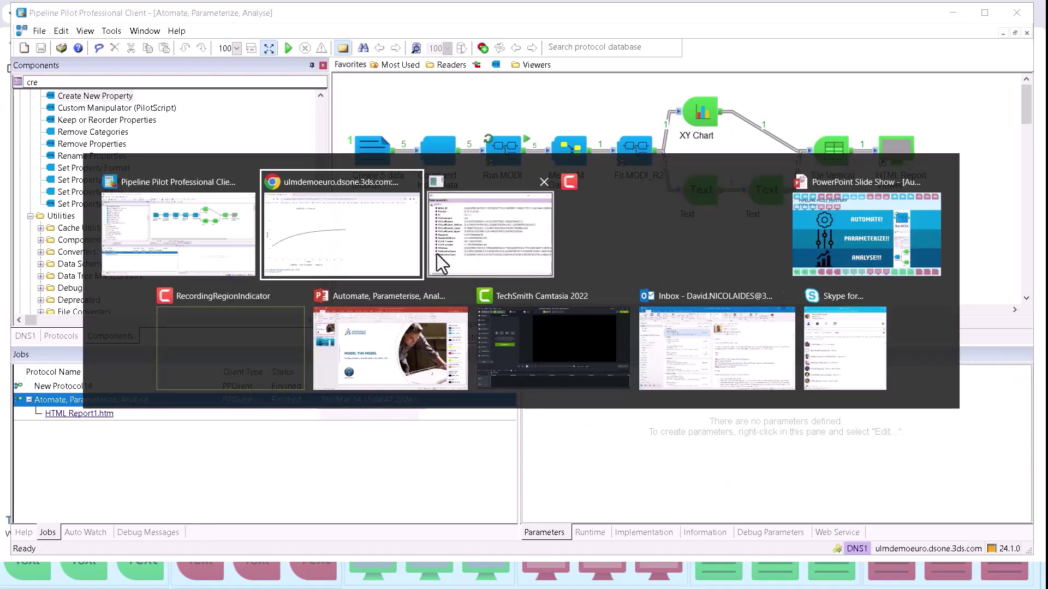
Review the MODI_R2 vs. Percent report chart, with its exponential fit estimating 0.816 (R-squared 0.9978)
{"action": "left_click", "coordinate": [366, 244]}
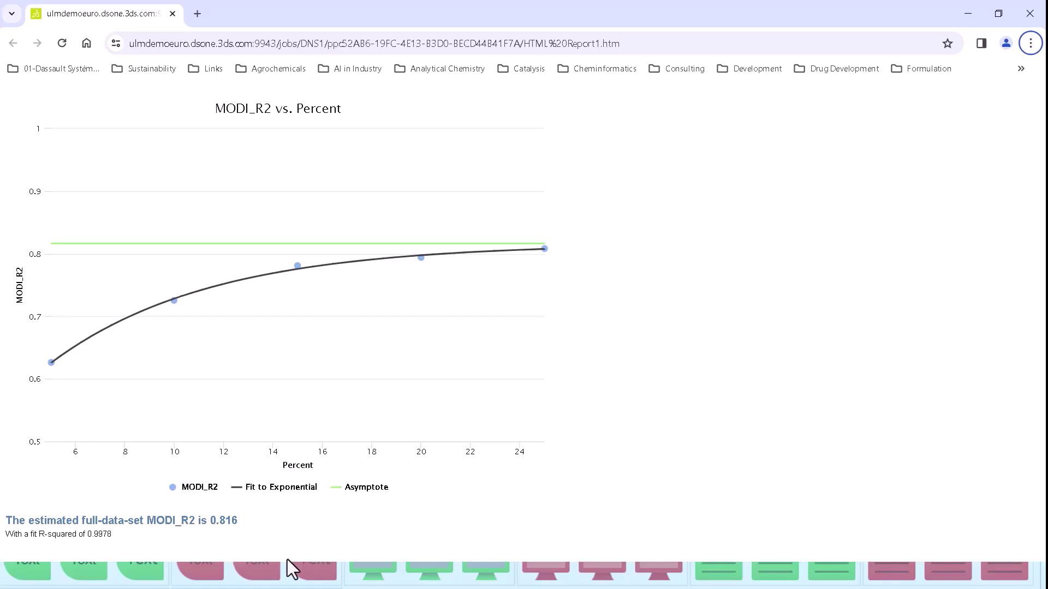
{"action": "key", "text": "alt+Tab"}
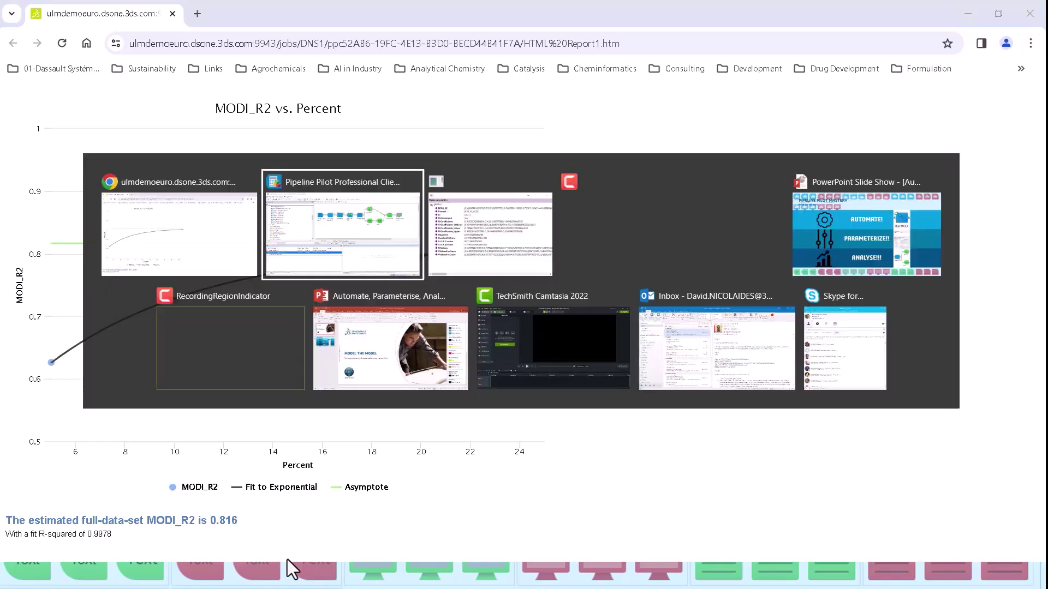
Return to the PowerPoint slide show on the Automate, Parameterize, Analyse slide
{"action": "left_click", "coordinate": [873, 249]}
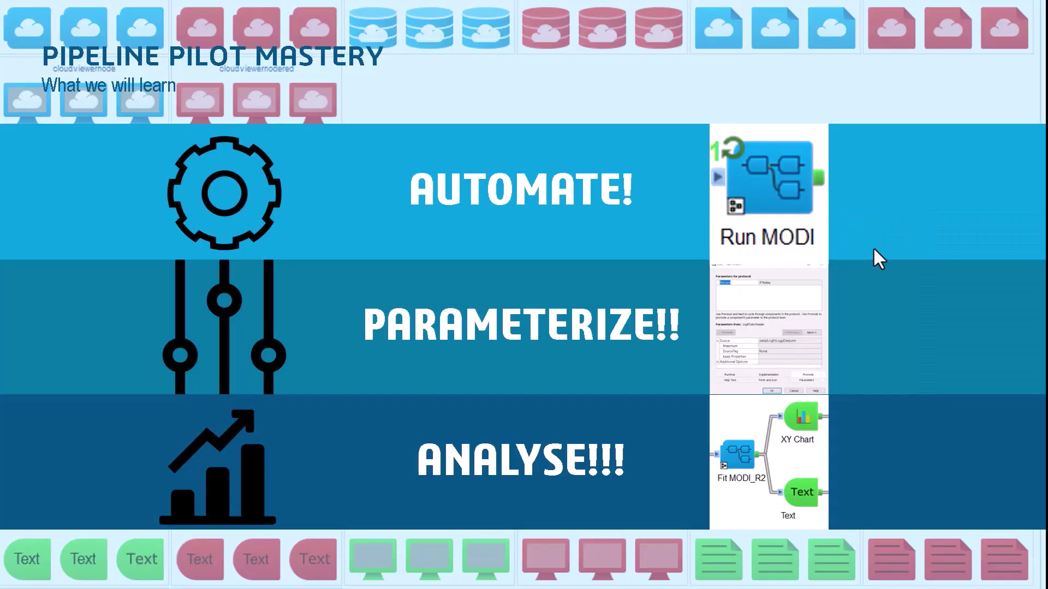